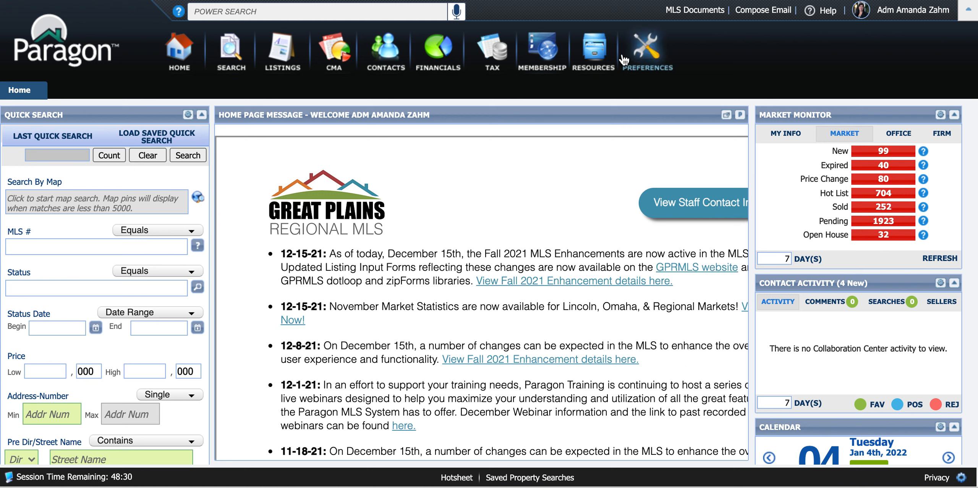
Step: Open MarketStats from the MLS resources
click(600, 61)
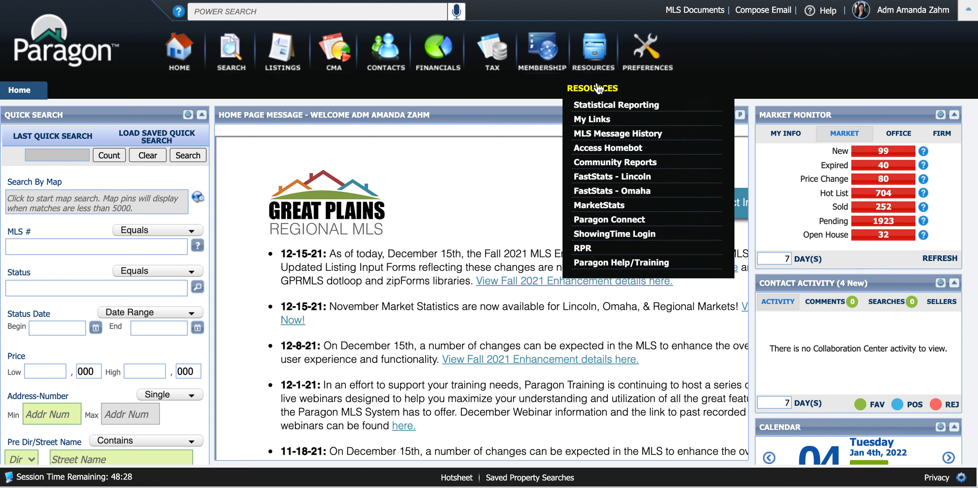
click(595, 208)
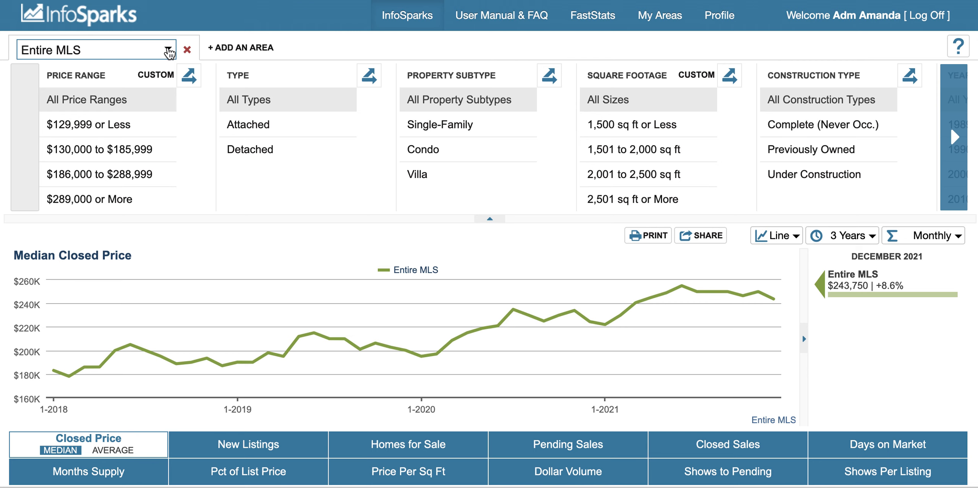
Step: Browse the list of available areas and search it for "Pap"
click(168, 51)
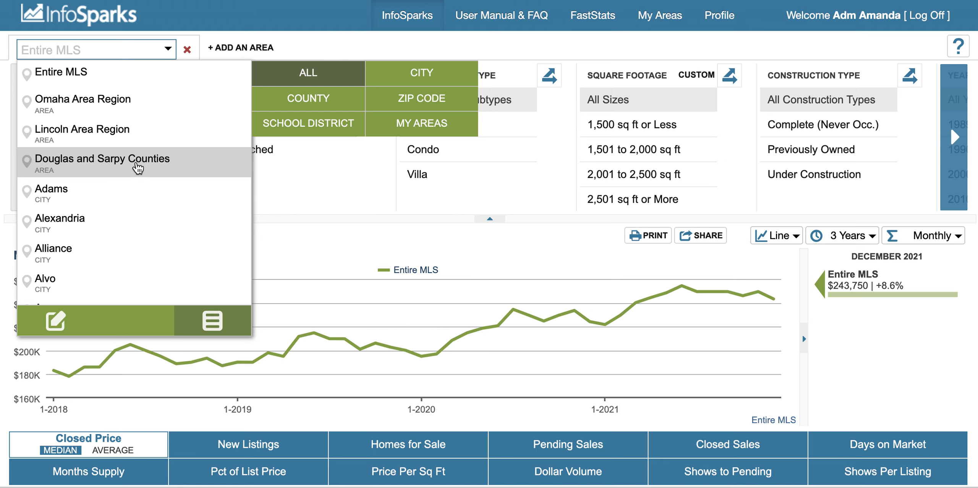
scroll(94, 225, down, 6)
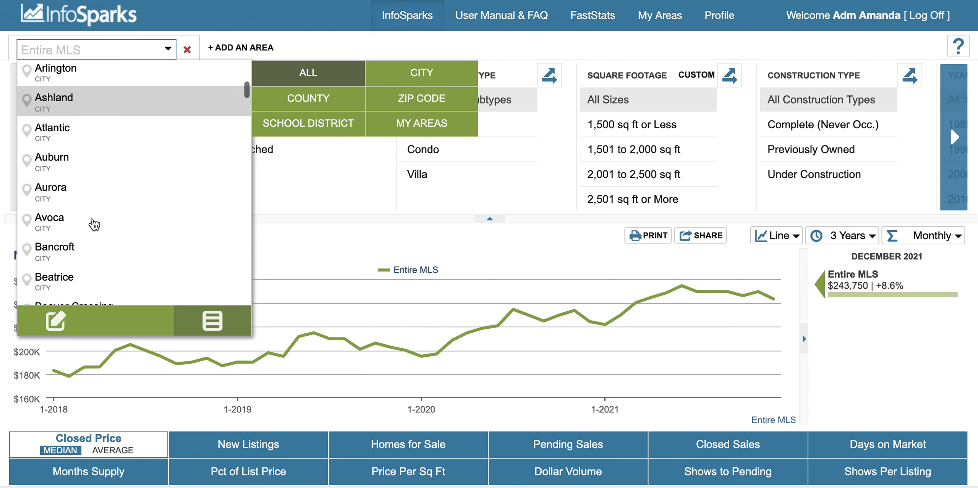
scroll(94, 224, up, 8)
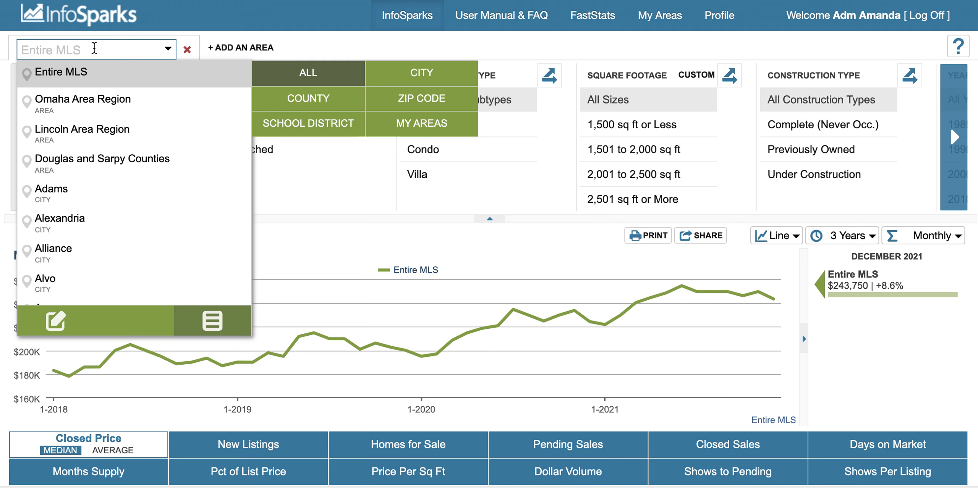
text(Pap)
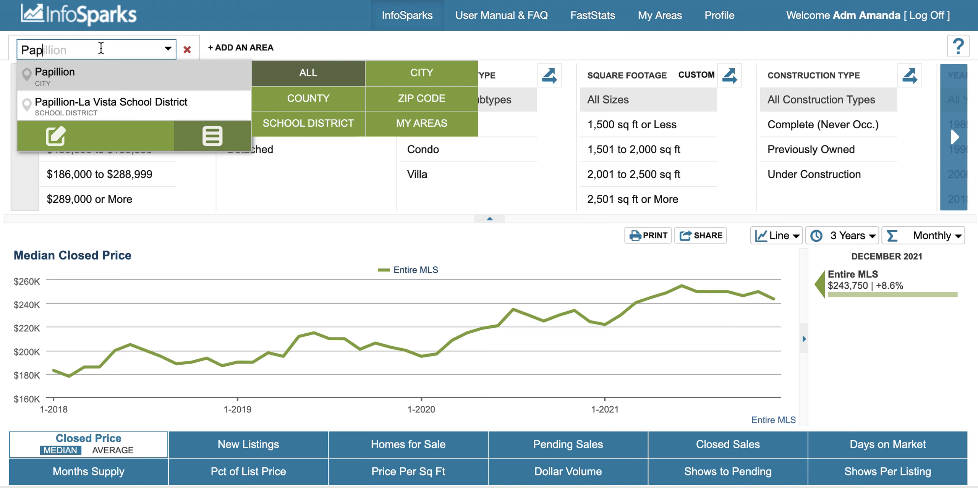
key(BackSpace)
key(BackSpace)
key(BackSpace)
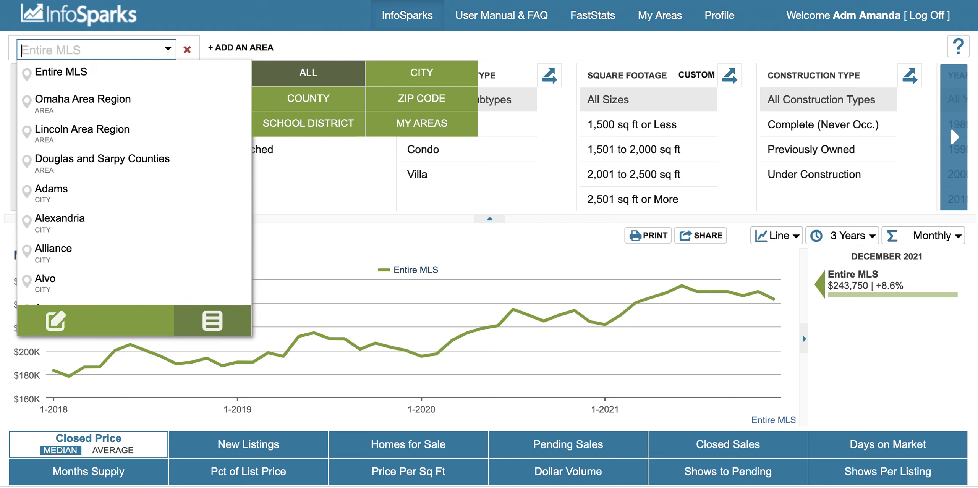
click(322, 46)
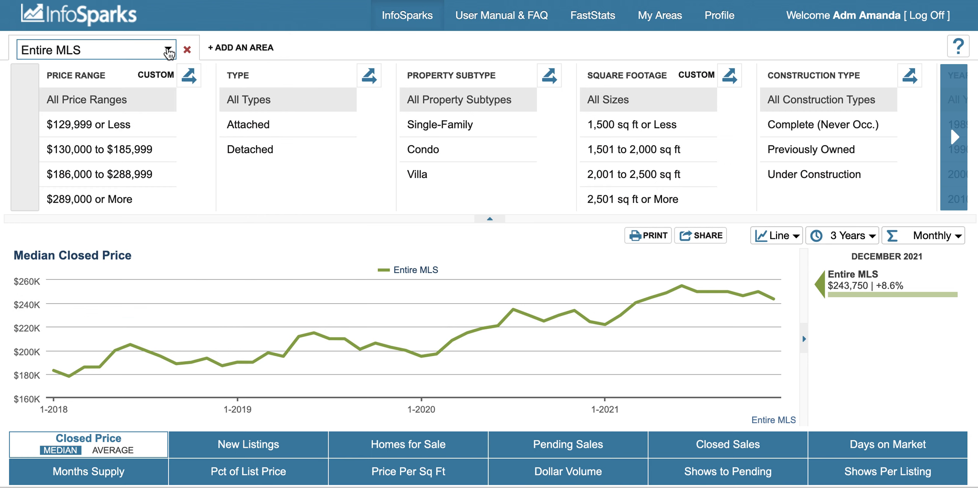
Step: Set the graph's area to Douglas and Sarpy Counties
click(168, 52)
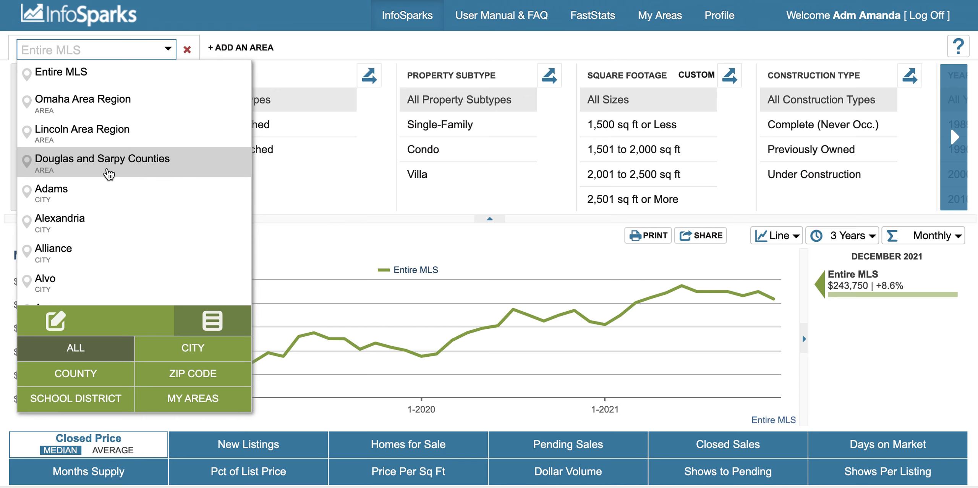
click(112, 175)
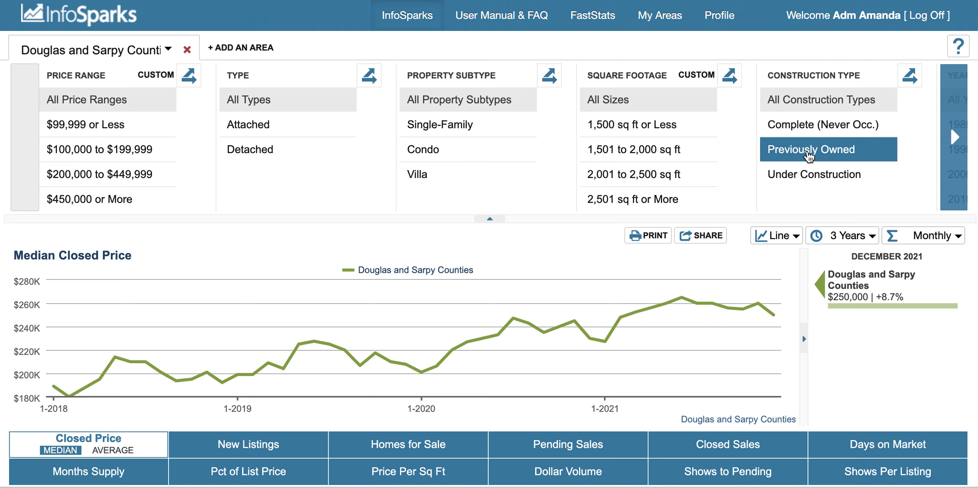
Step: Break down the median closed price graph by construction type
click(954, 153)
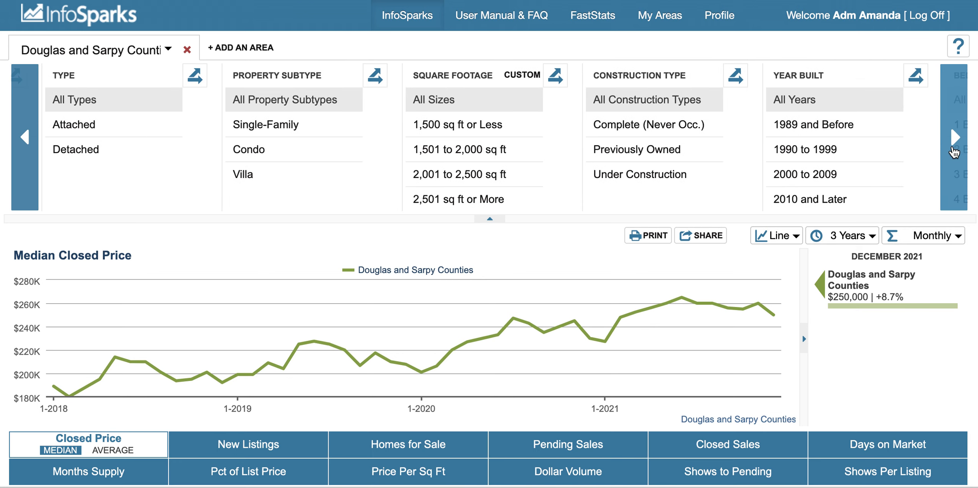
click(954, 153)
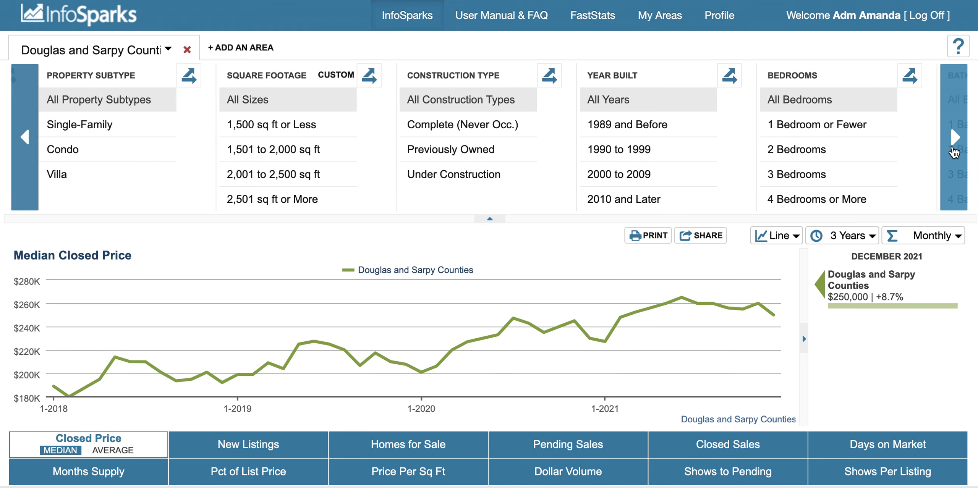
click(954, 152)
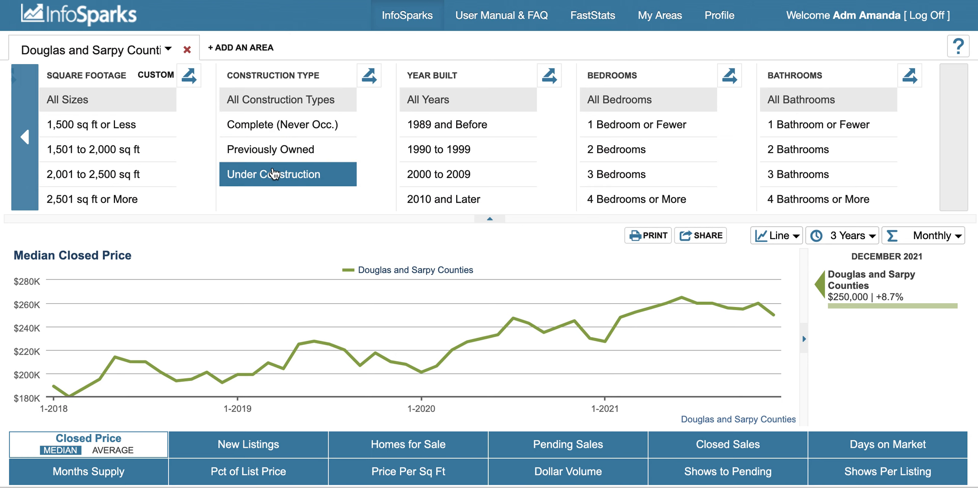
click(369, 79)
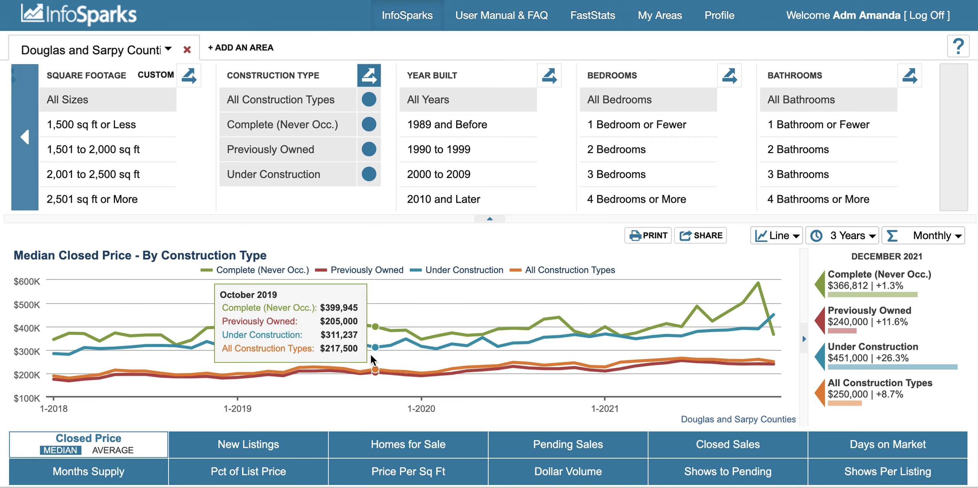
Step: Remove each construction type line from the comparison and turn off the construction type breakdown
click(370, 98)
click(369, 127)
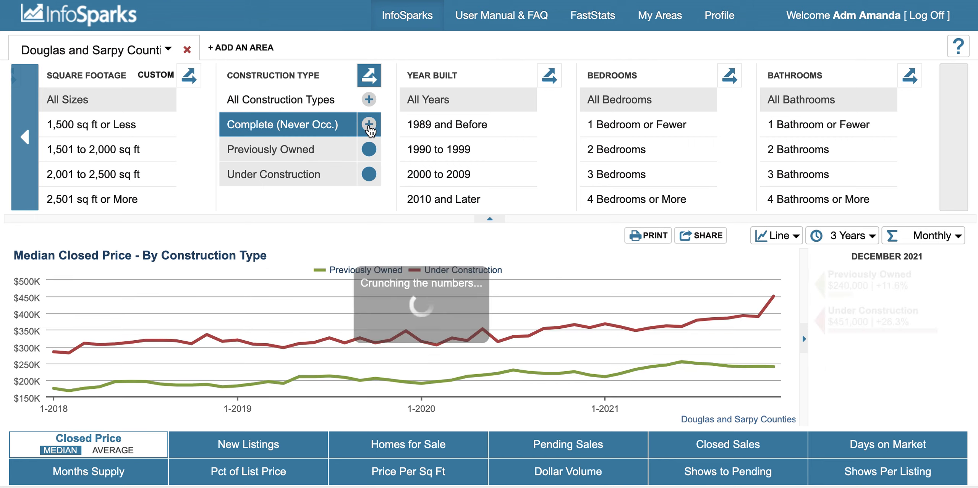
click(370, 153)
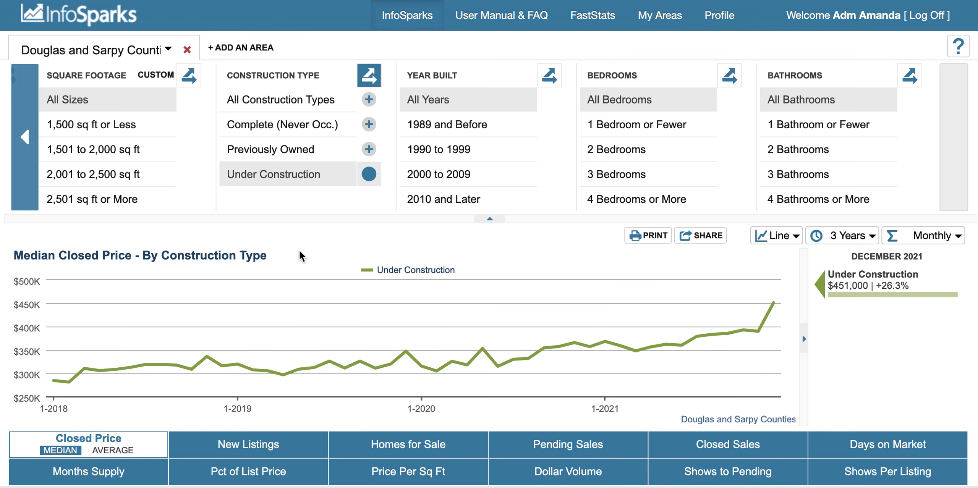
click(370, 174)
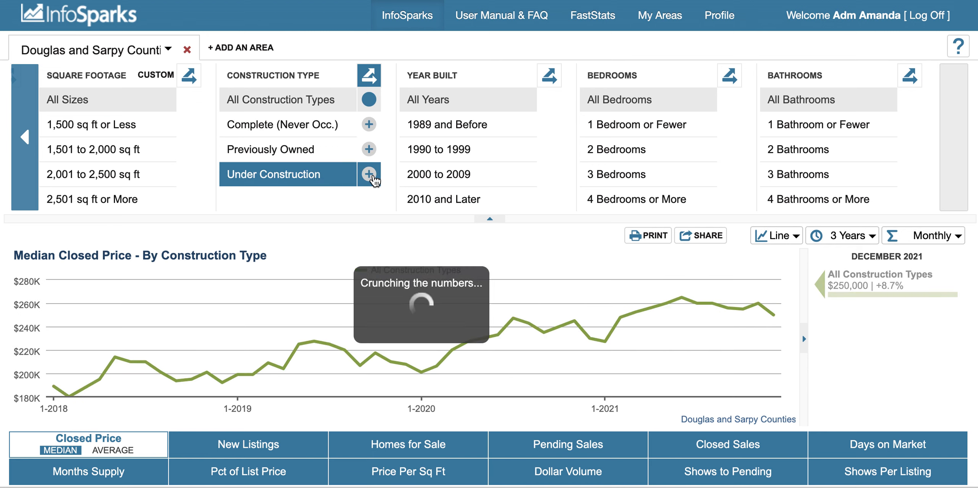
click(369, 78)
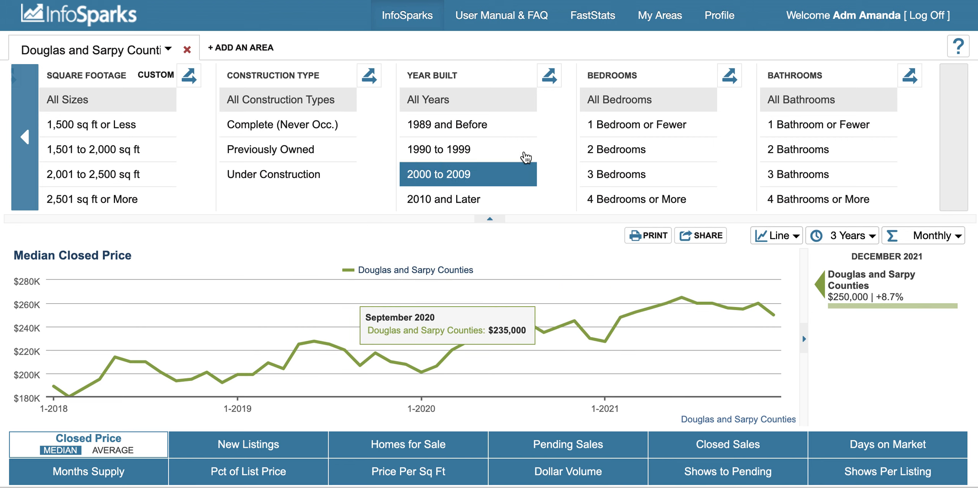
click(593, 183)
click(519, 153)
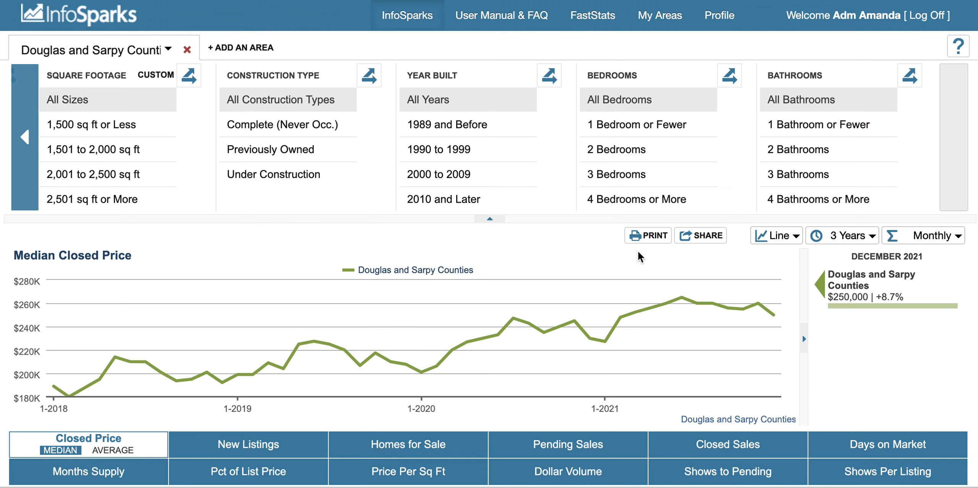
Step: Try the Bar graph type for the median closed price and restore the Line graph
click(797, 239)
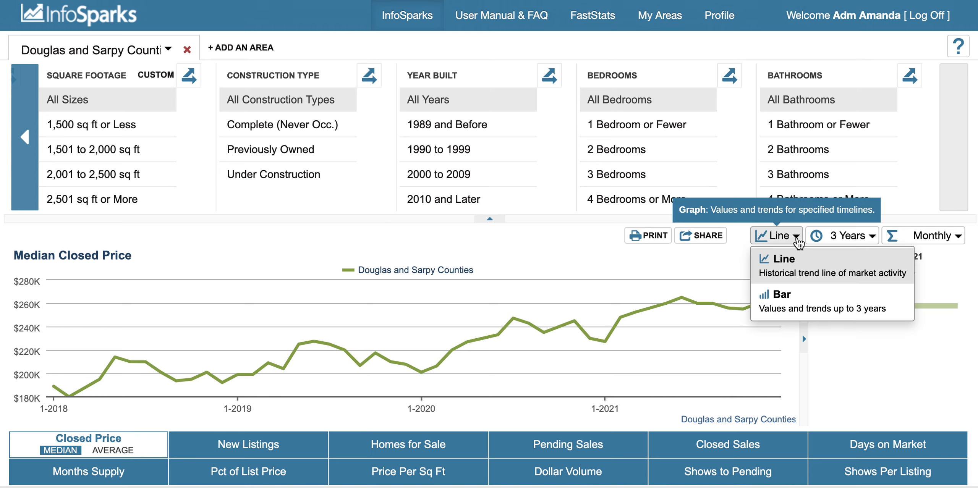
click(797, 305)
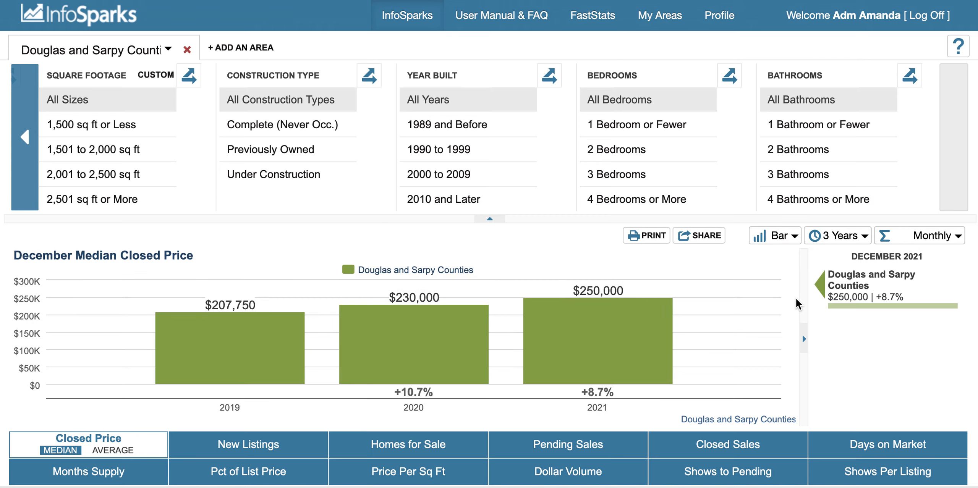
click(793, 238)
click(791, 273)
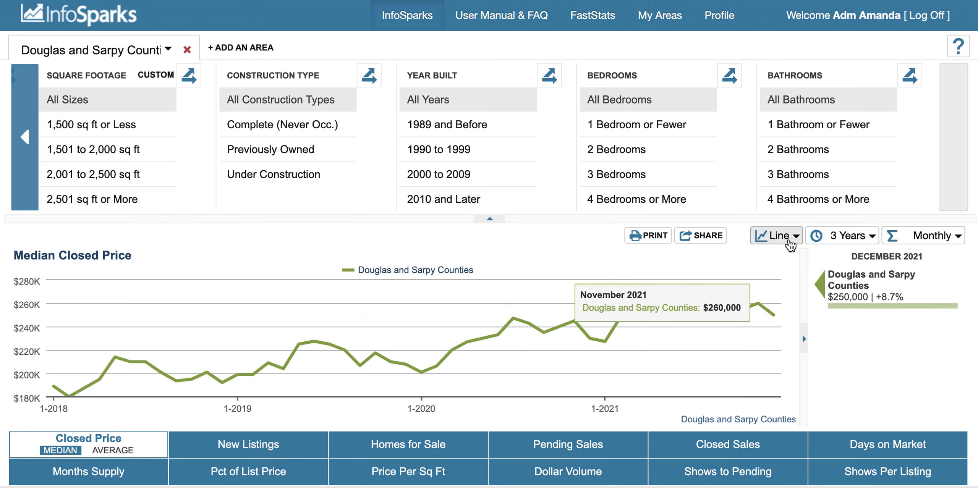
Step: Set the graph's time frame to Max with Monthly data points
click(861, 247)
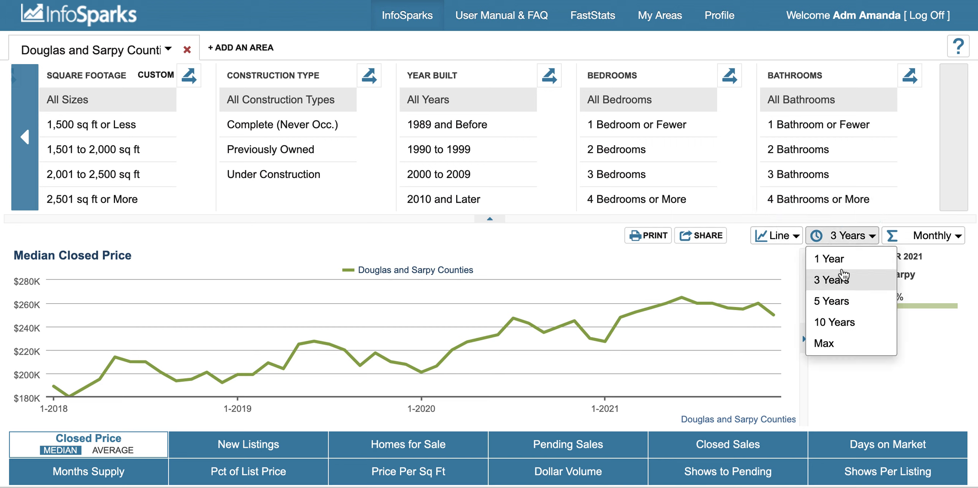
click(840, 345)
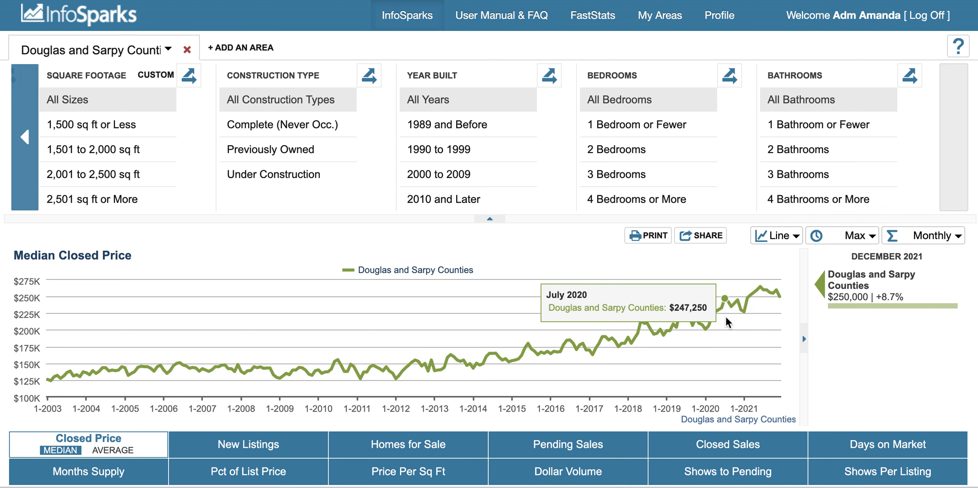
click(912, 246)
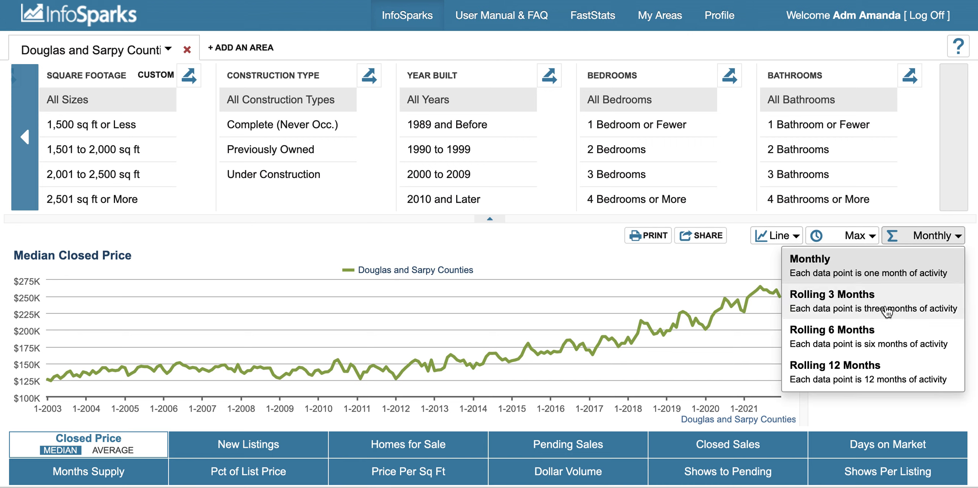
click(868, 274)
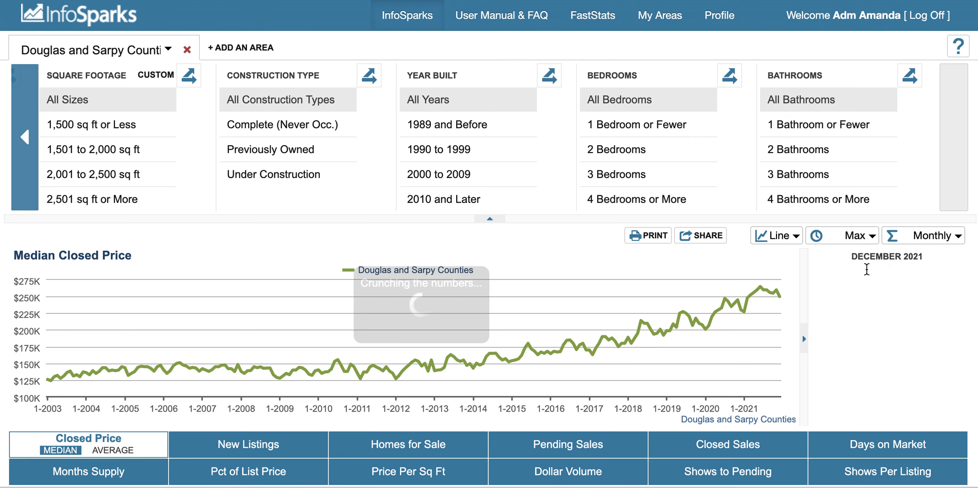
Step: Set the graph's time frame to 1 Year and review the available data point calculations
click(871, 240)
click(858, 259)
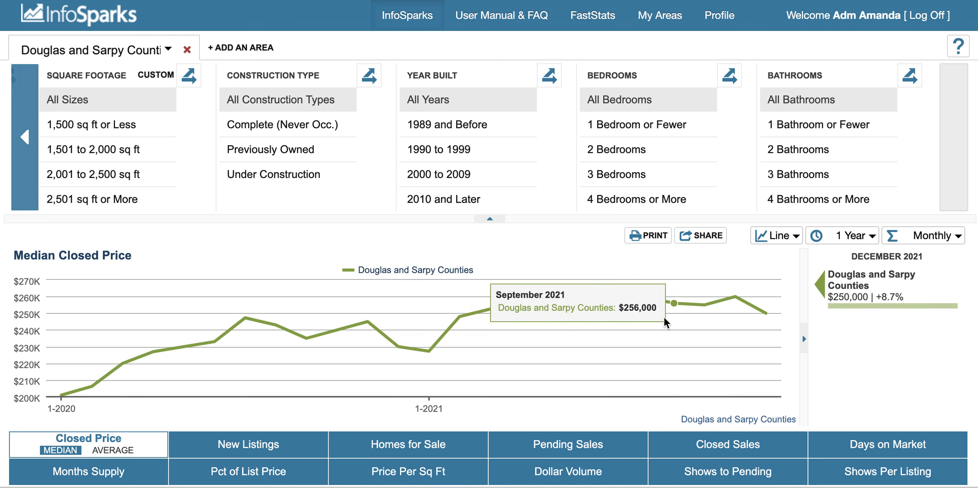
click(939, 239)
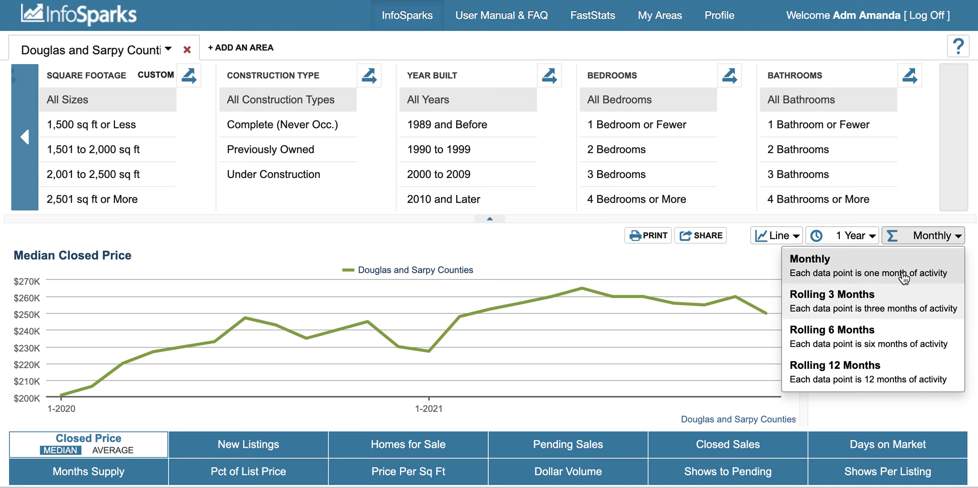
click(924, 240)
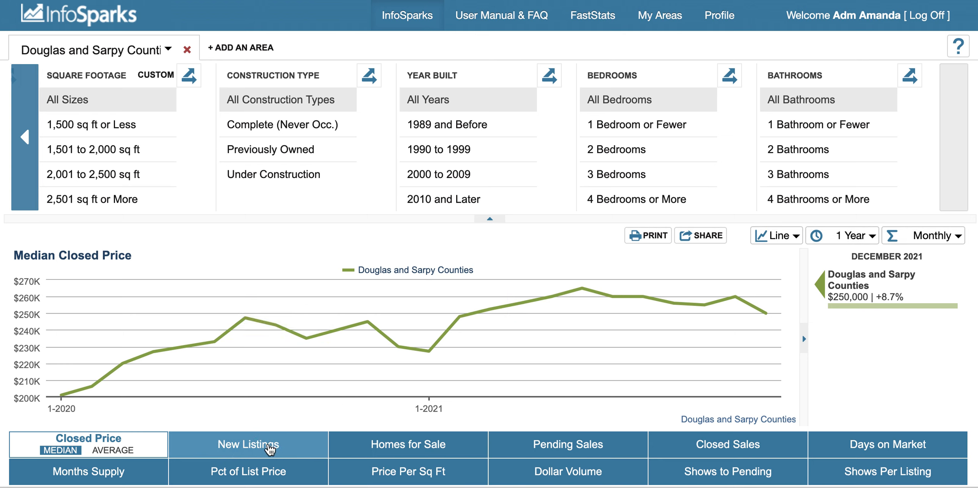
Step: Try the Average calculation for Closed Price and return to Median
click(114, 451)
click(61, 451)
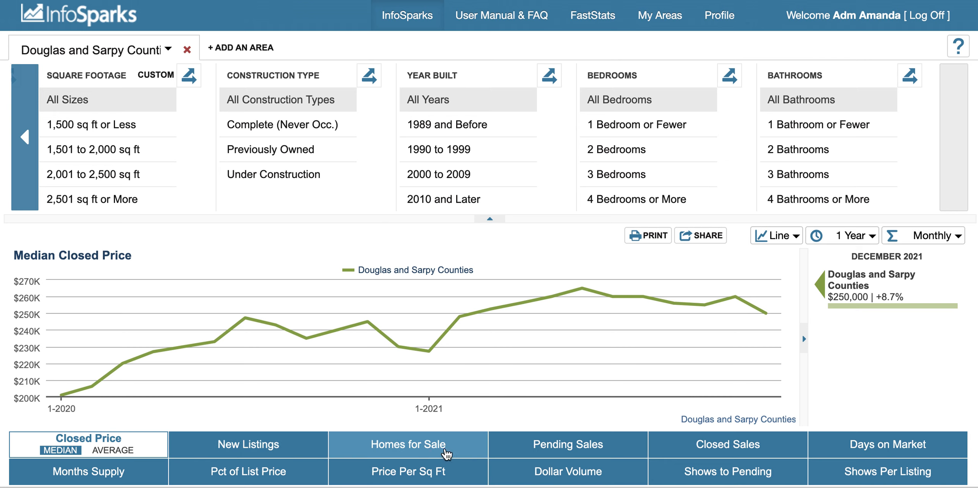
Step: View the graphs for the Pending Sales, Closed Sales and Days on Market metrics in turn
click(512, 455)
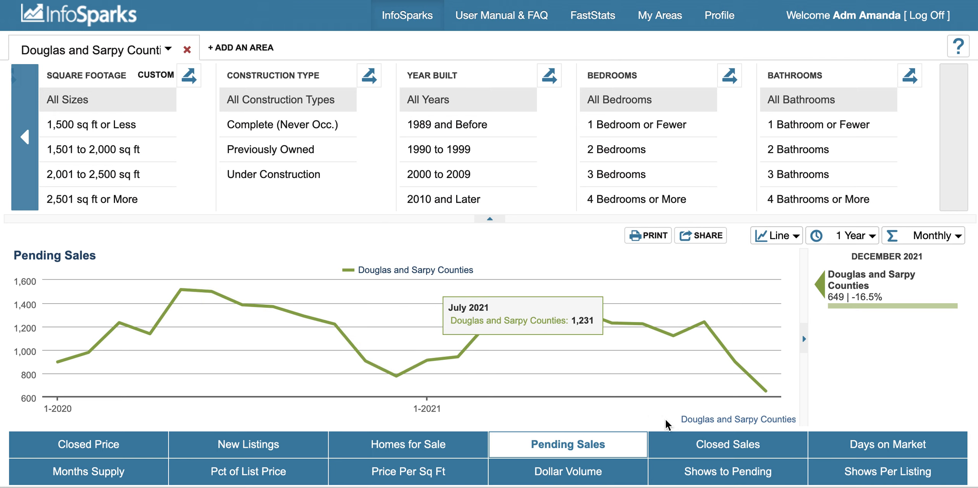
click(746, 447)
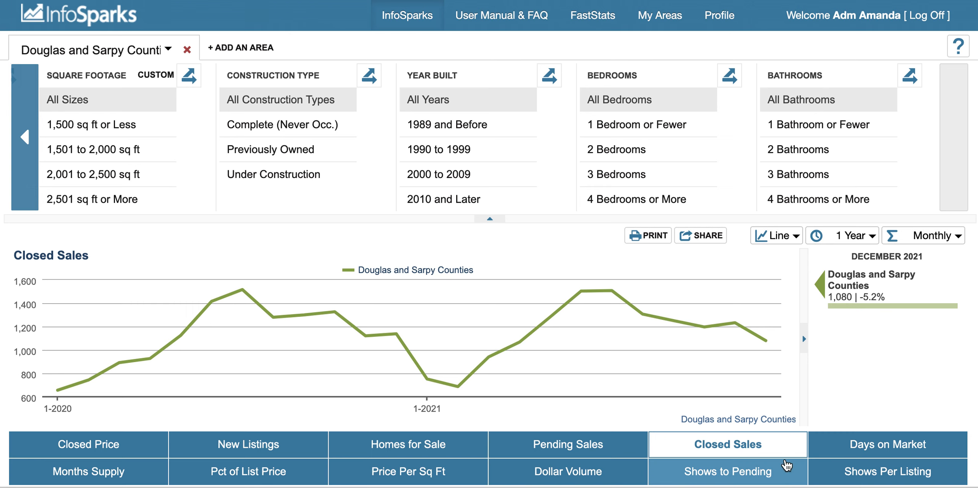
click(860, 454)
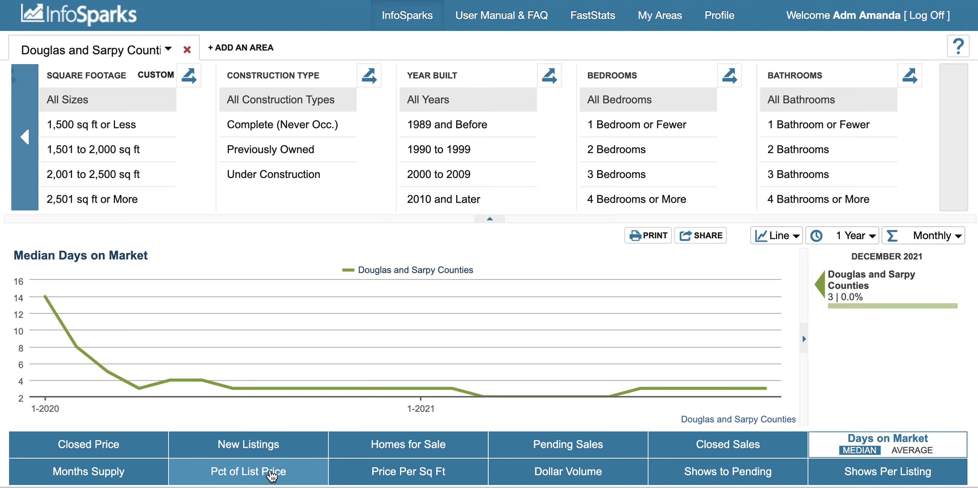
Step: View the average Pct of List Price graph and the Price Per Sq Ft graph
click(260, 475)
click(276, 479)
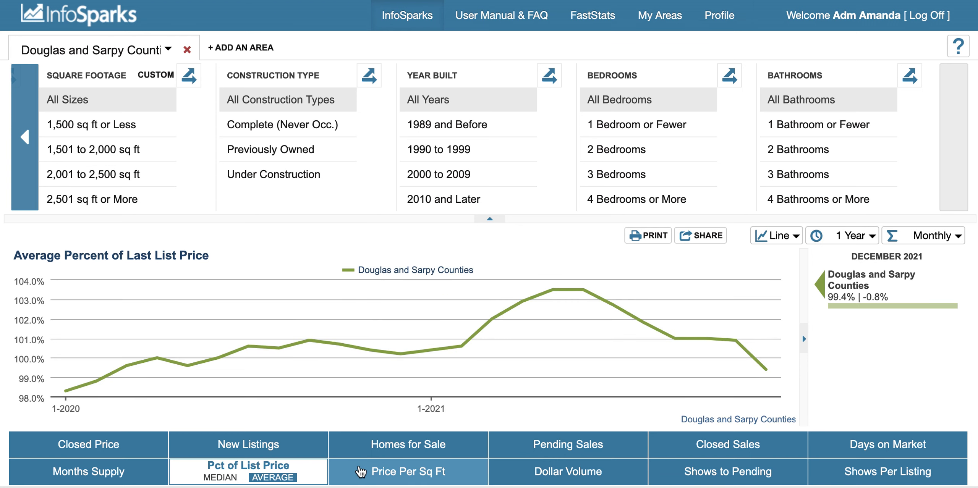
click(419, 476)
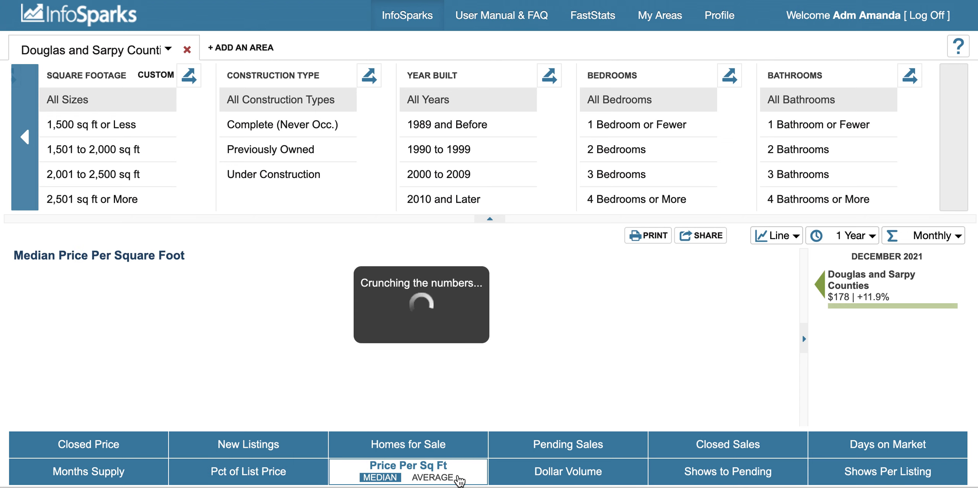
Step: View the Dollar Volume graph, the median and average Shows to Pending graphs, and the Shows Per Listing graph
click(546, 477)
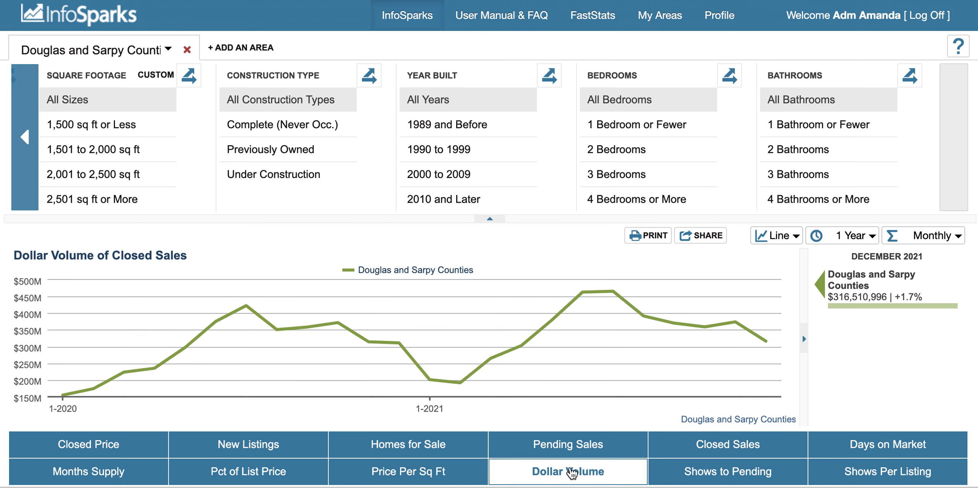
click(696, 469)
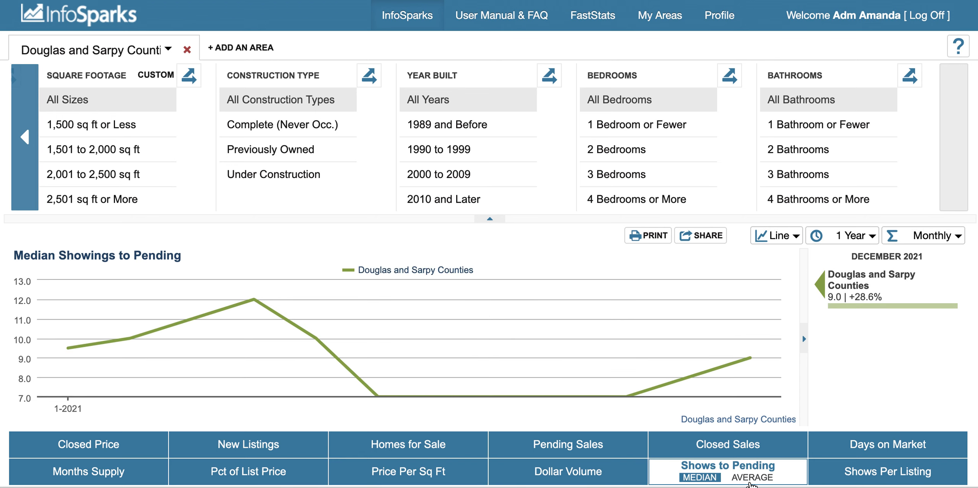
click(752, 479)
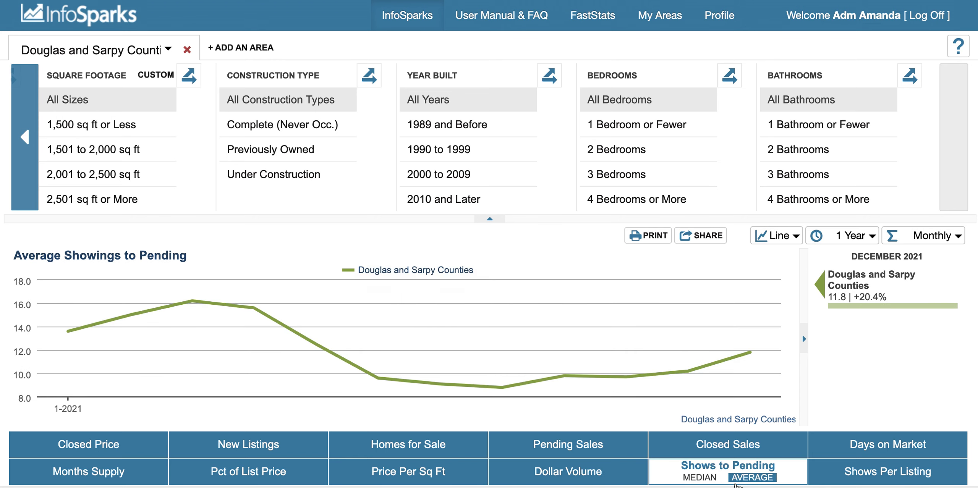
click(703, 478)
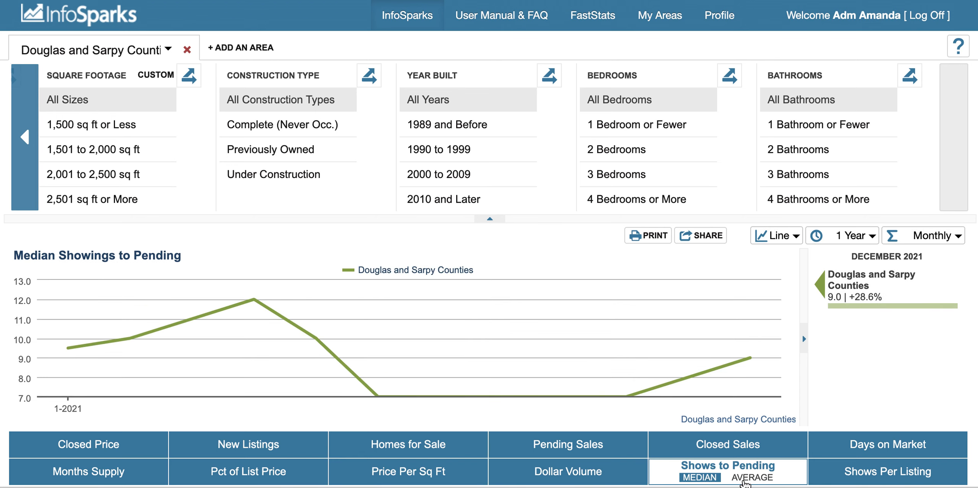
click(865, 479)
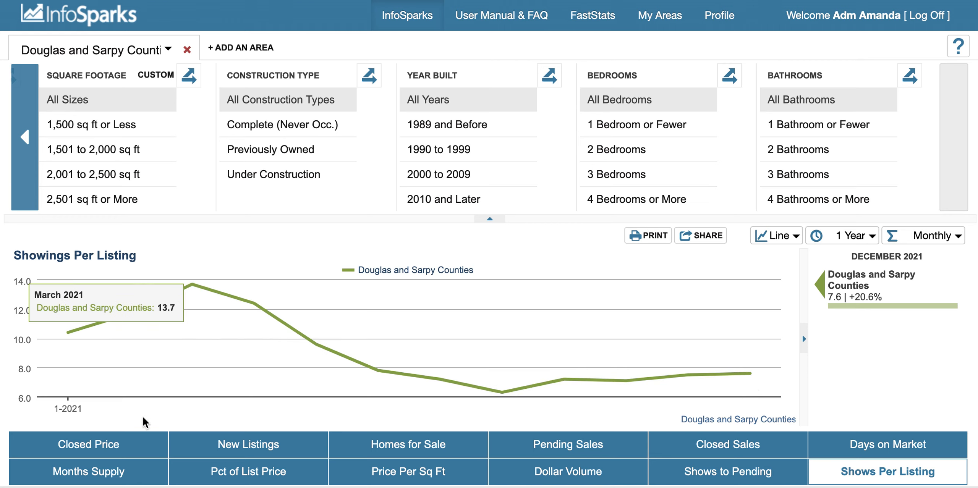
Step: Graph the average Closed Price and change the area from Douglas and Sarpy Counties to Douglas County
click(111, 451)
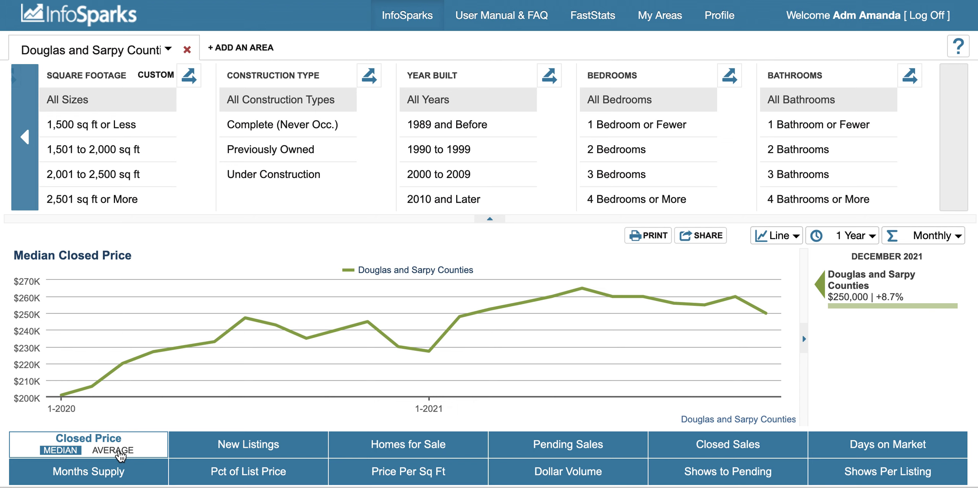
click(117, 451)
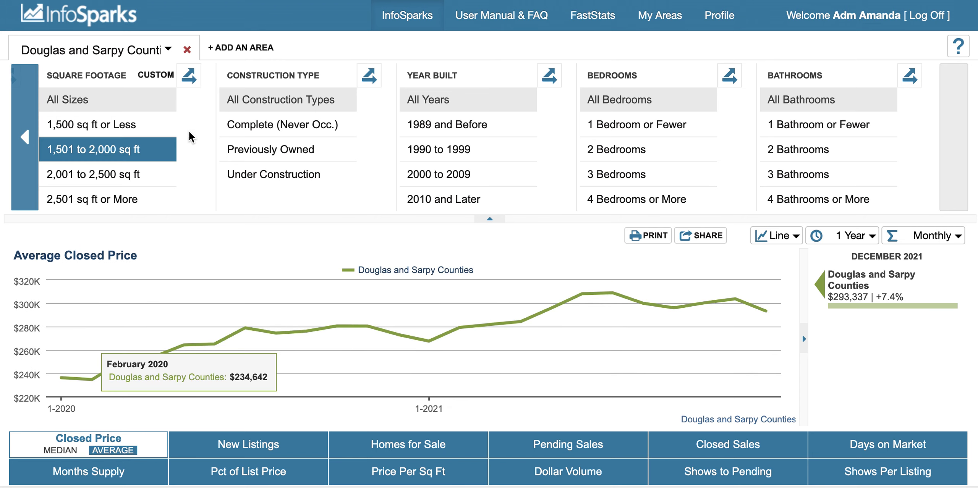
click(169, 50)
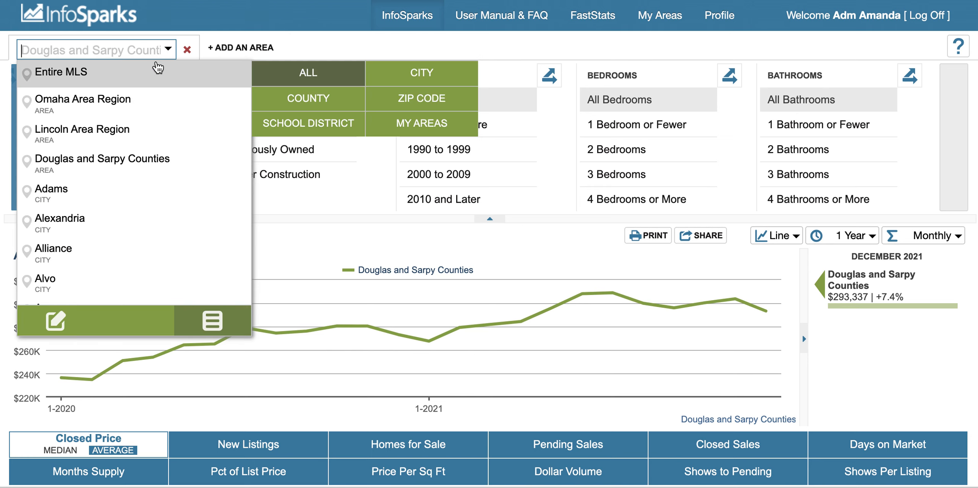
text(Doug)
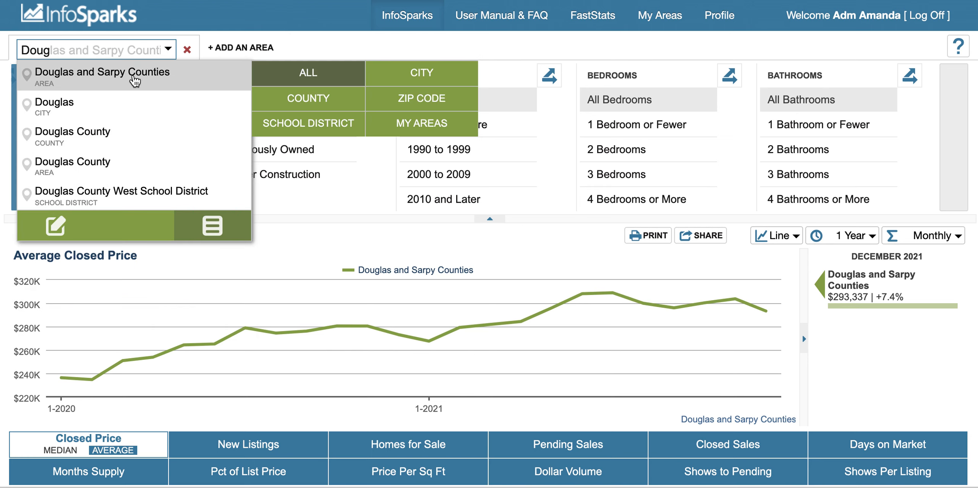
click(108, 137)
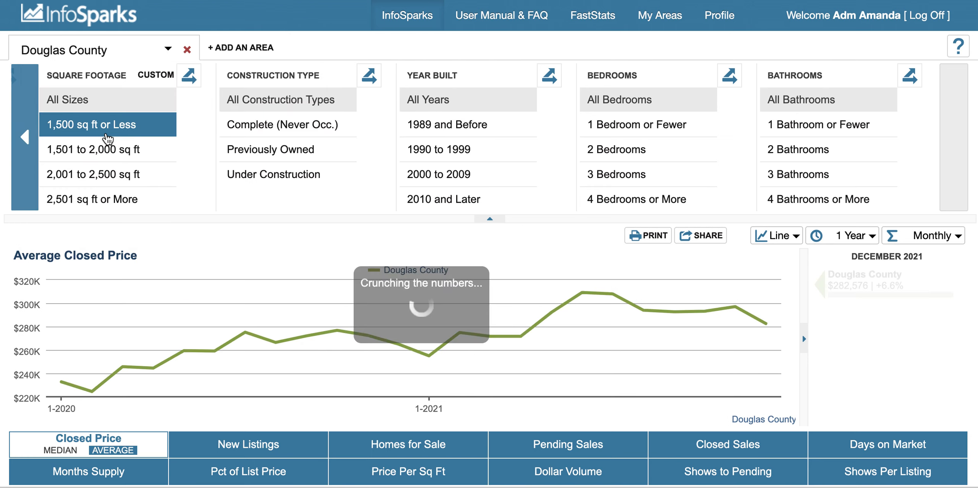
Step: Add Sarpy County as a second area for comparison with Douglas County
click(241, 49)
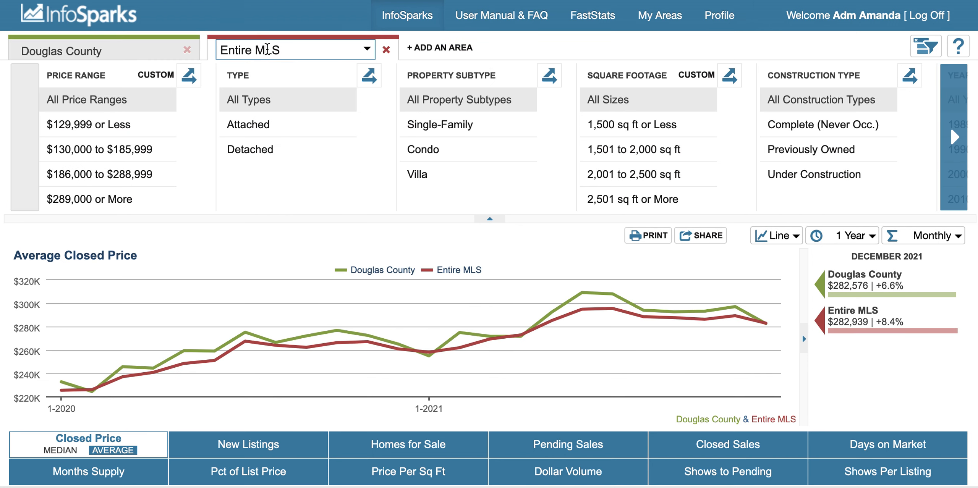
click(266, 50)
text(S)
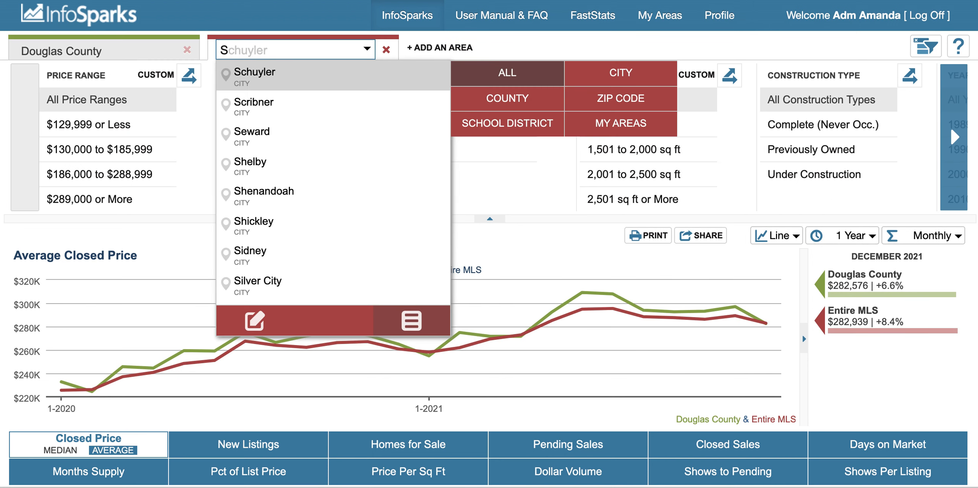
text(ar)
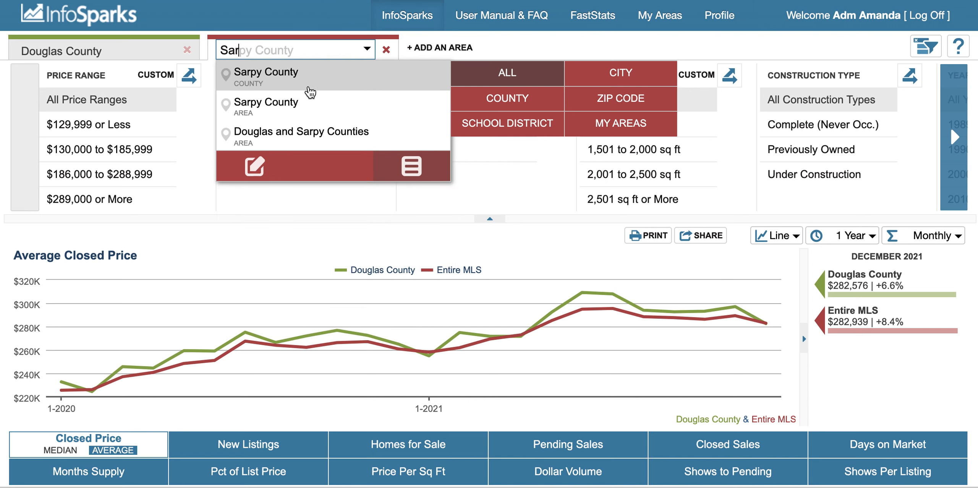
click(302, 87)
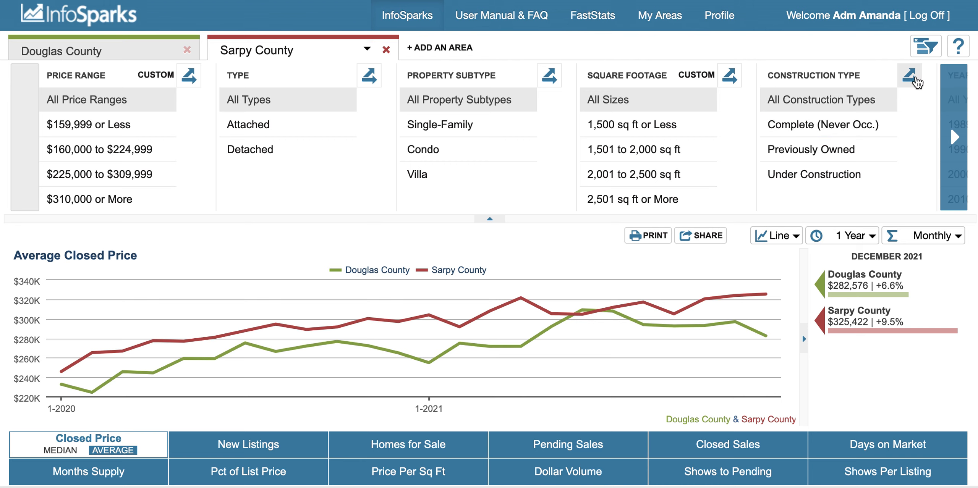
Step: Break the data down by construction type using Complete (Never Occ.), Previously Owned and Under Construction without All Construction Types, and display it as a bar graph
click(913, 77)
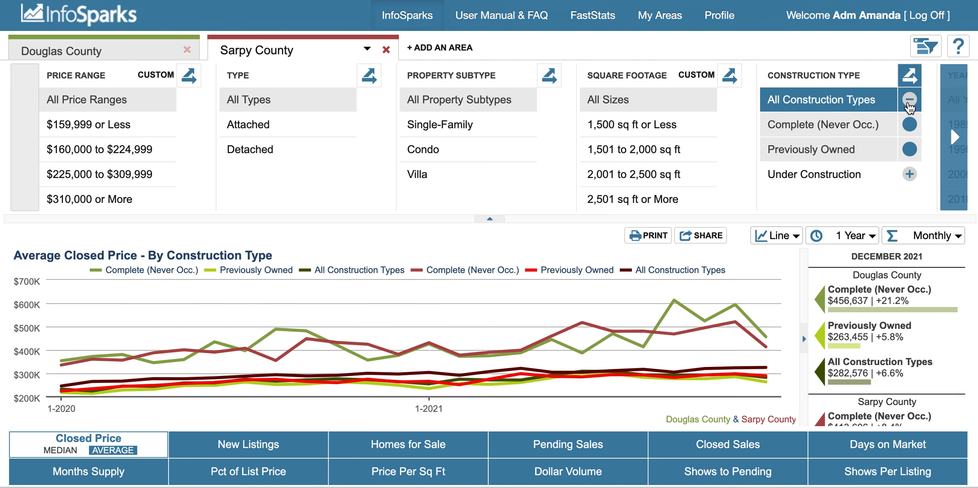
click(908, 104)
click(911, 175)
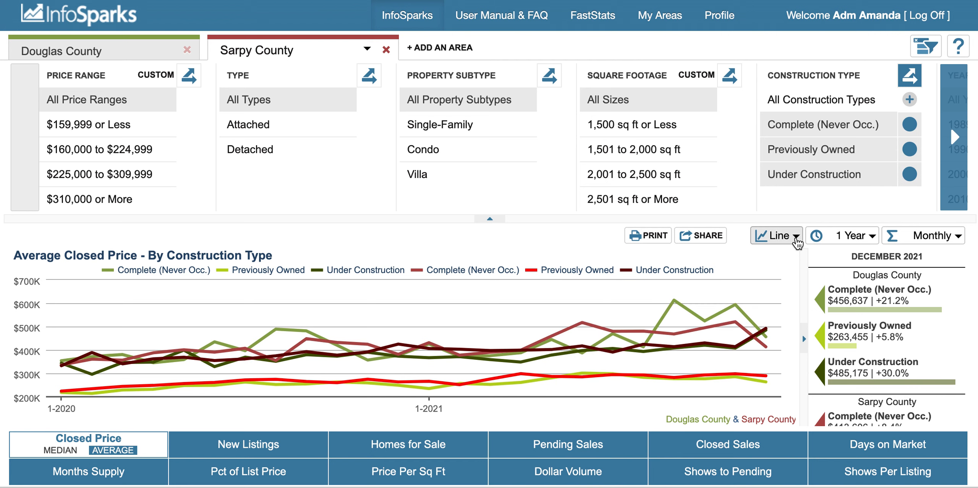
click(796, 239)
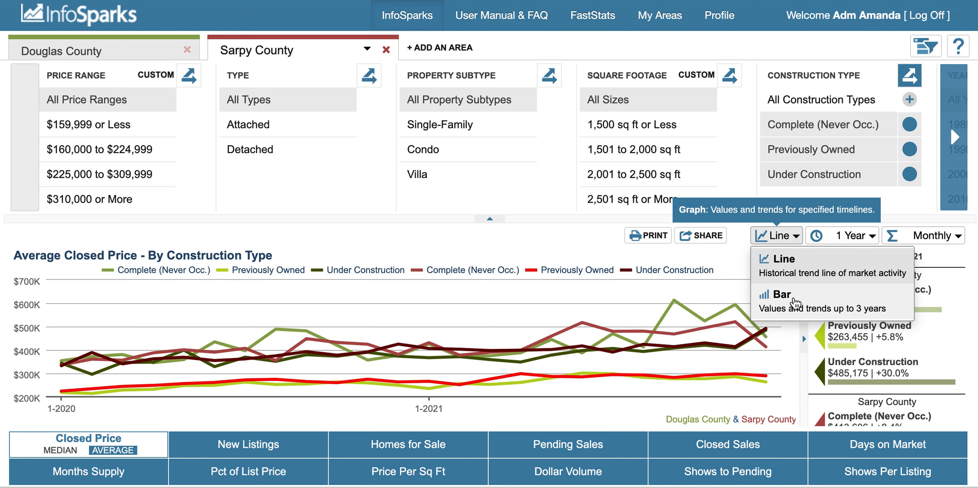
click(796, 304)
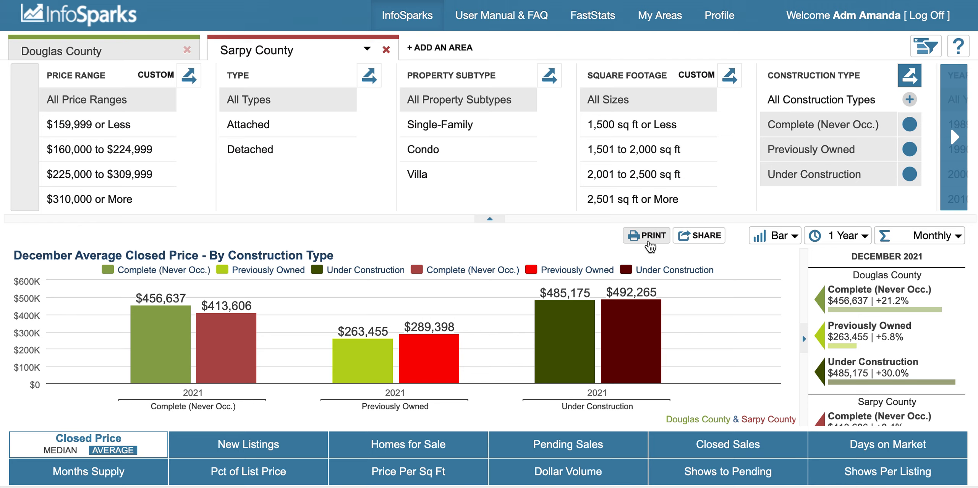
Step: Generate the printable PDF of the construction type bar graph, review the whole page, and return to InfoSparks
click(648, 242)
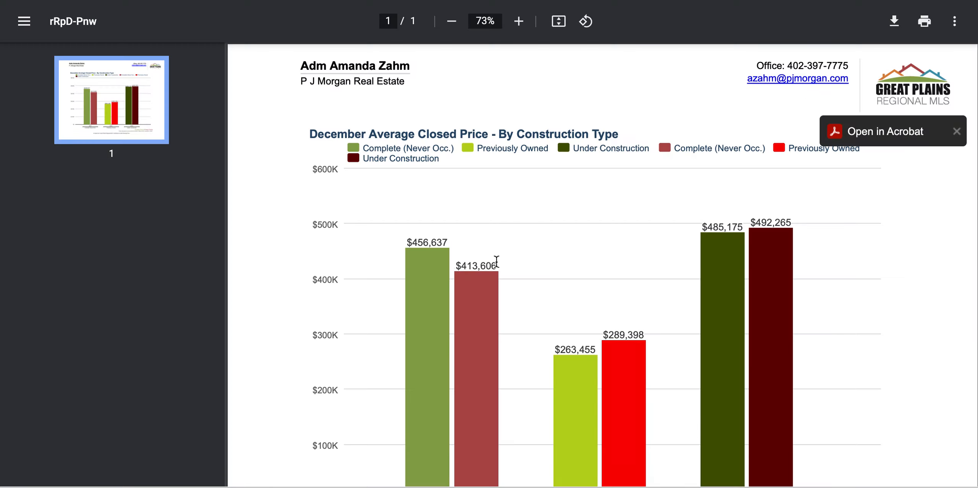
scroll(667, 309, down, 1)
scroll(650, 302, up, 1)
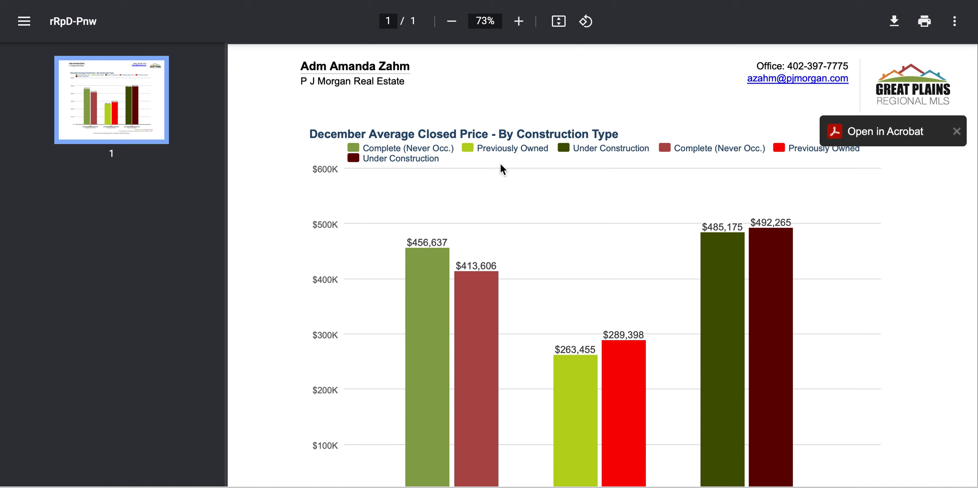
scroll(501, 165, down, 1)
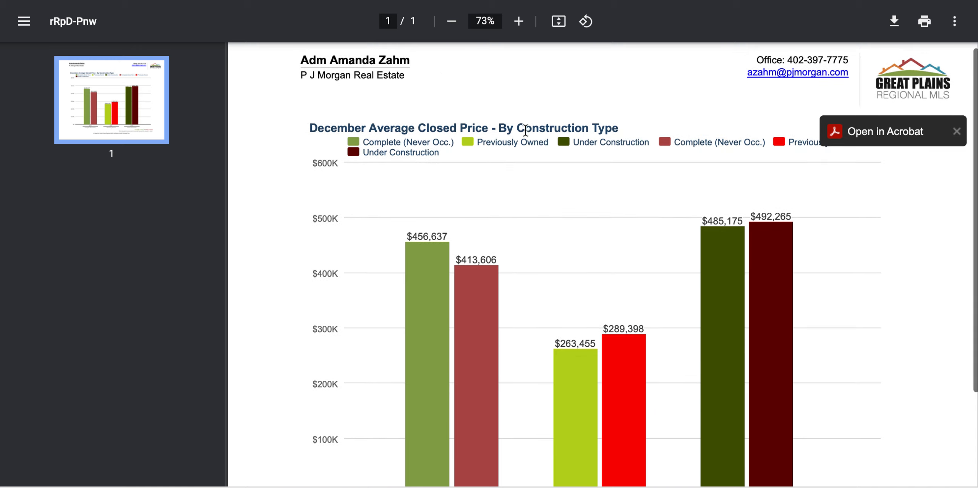
scroll(529, 181, down, 3)
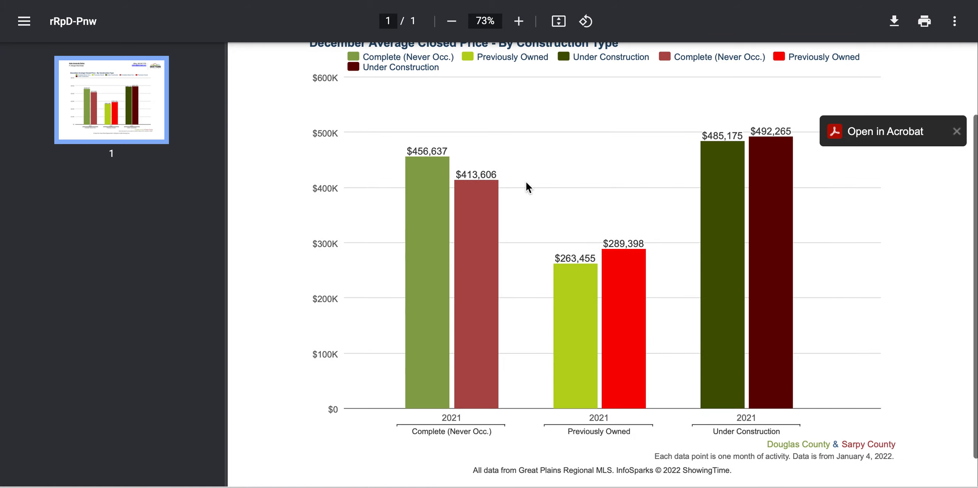
scroll(705, 338, down, 1)
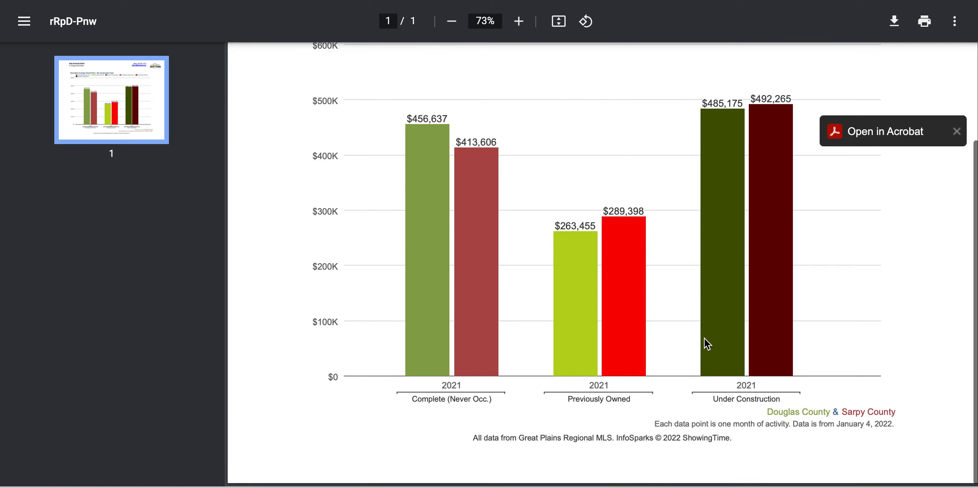
scroll(702, 398, up, 4)
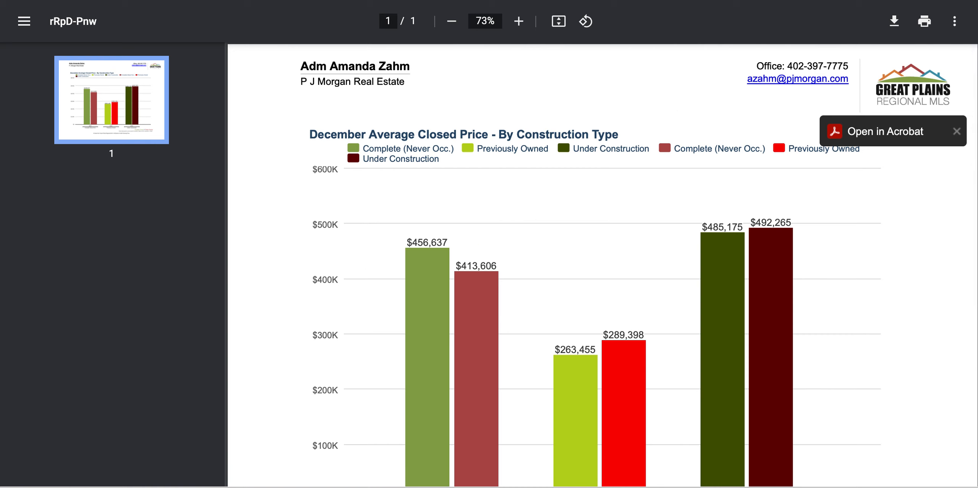
key(super+w)
click(613, 404)
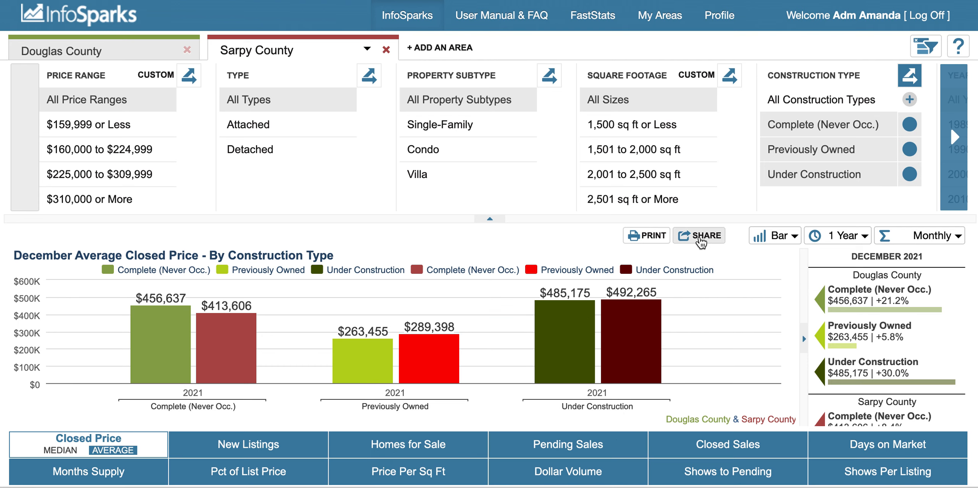
Step: Generate a share URL with Live data for Social Media and Email, and close the share options
click(701, 237)
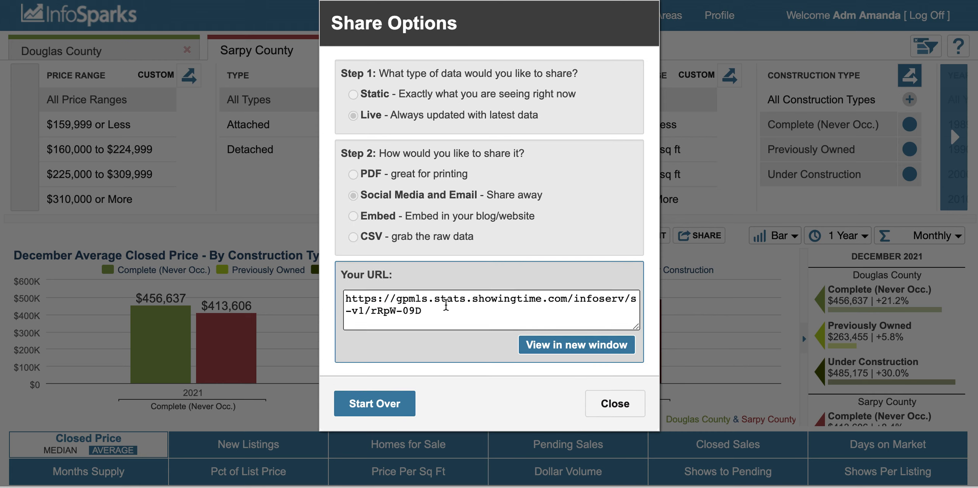
double_click(445, 306)
click(431, 318)
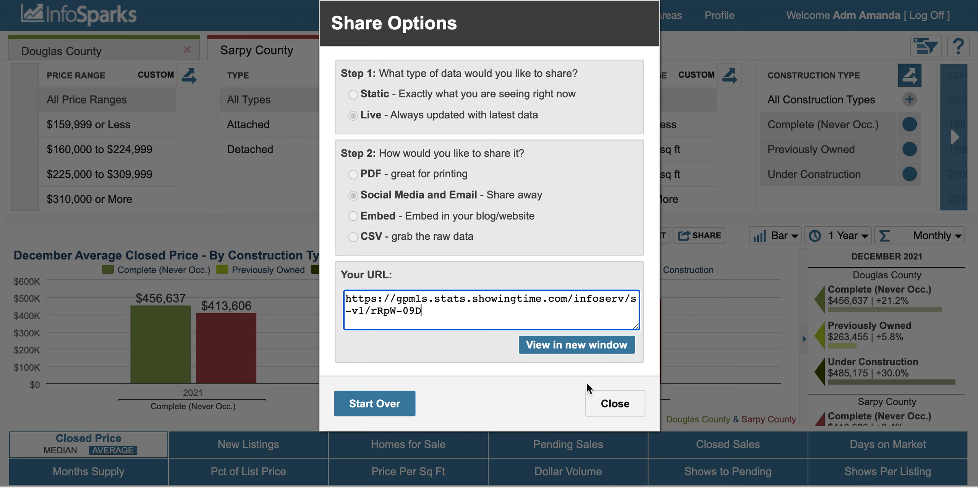
click(617, 407)
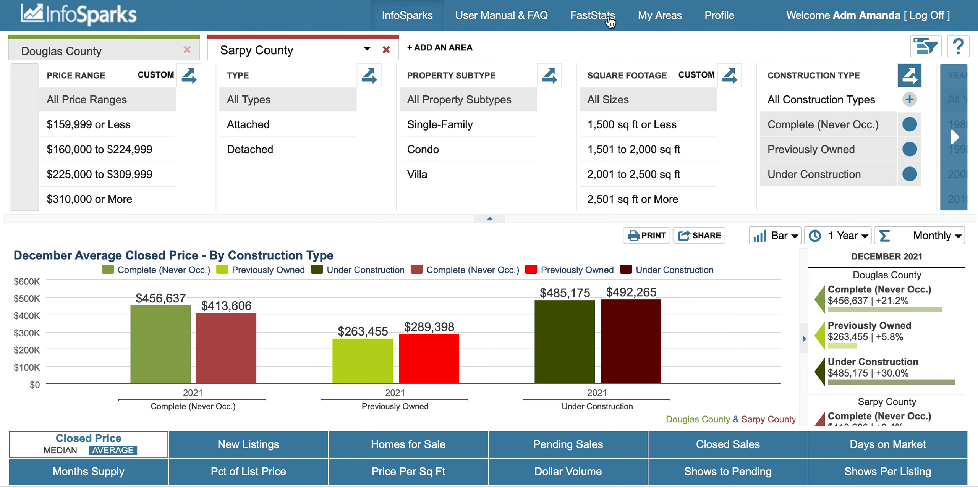
Step: Open the most recent FastStats Local Market Update for Douglas County ZIP code 68114 and review its New Construction and Existing Homes data
click(603, 21)
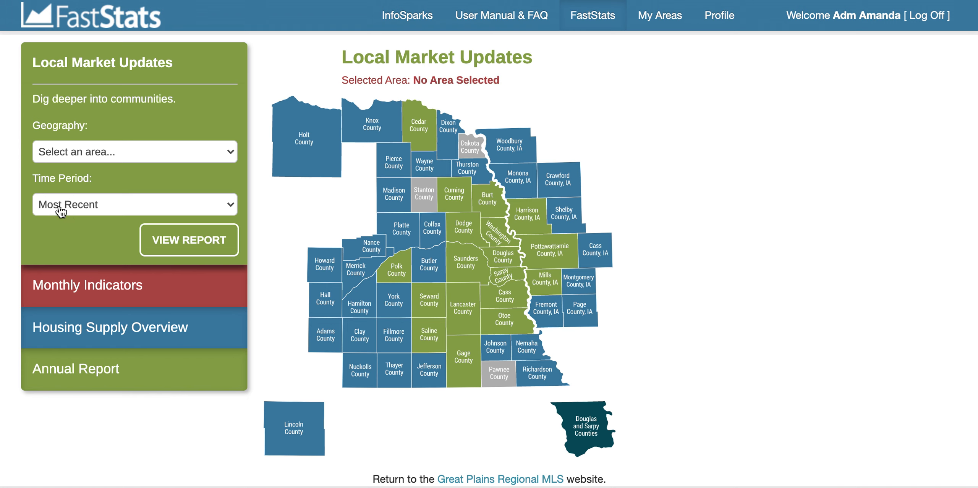
click(507, 261)
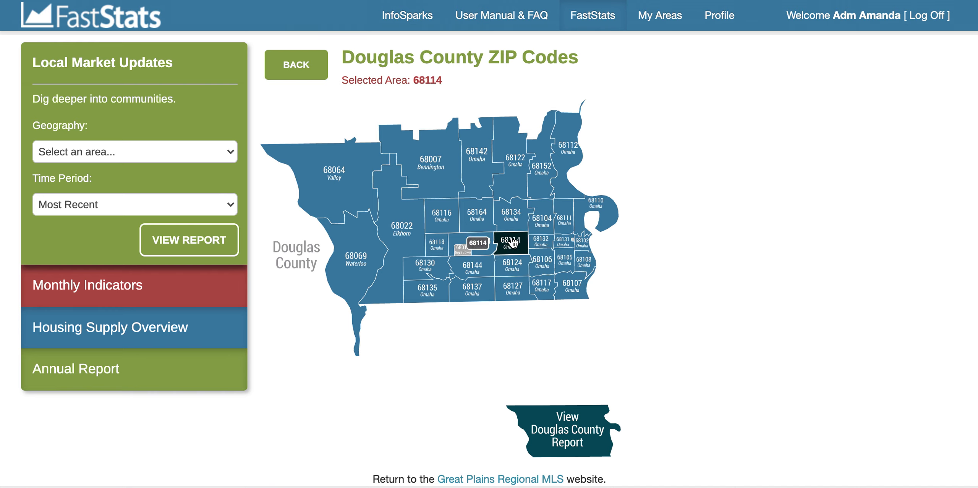
click(517, 244)
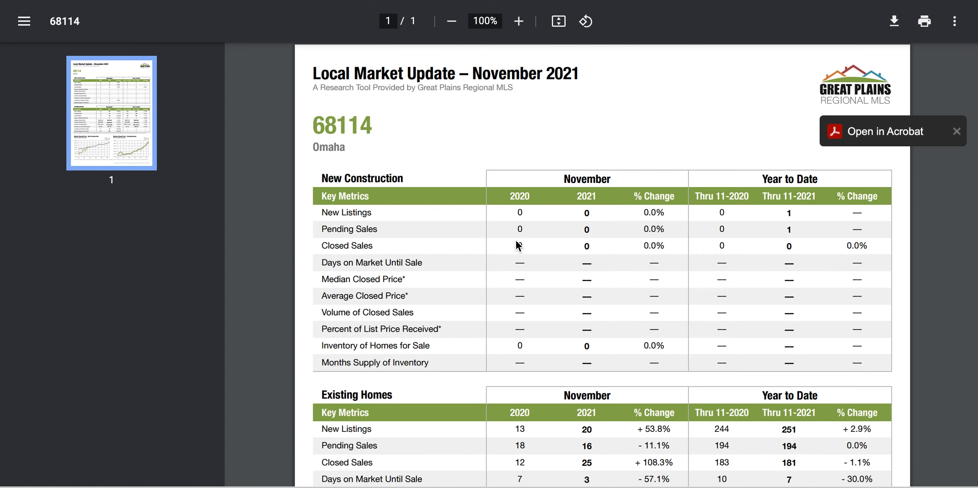
scroll(507, 281, down, 5)
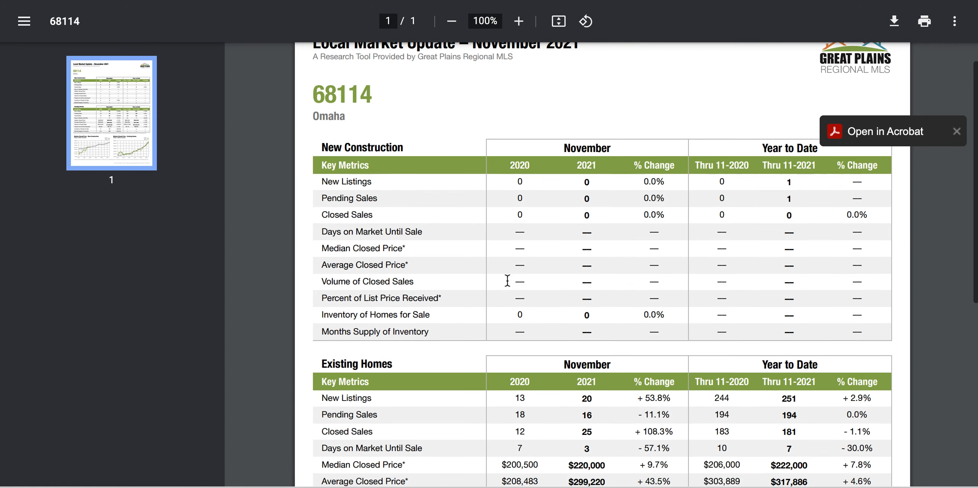
scroll(507, 281, down, 5)
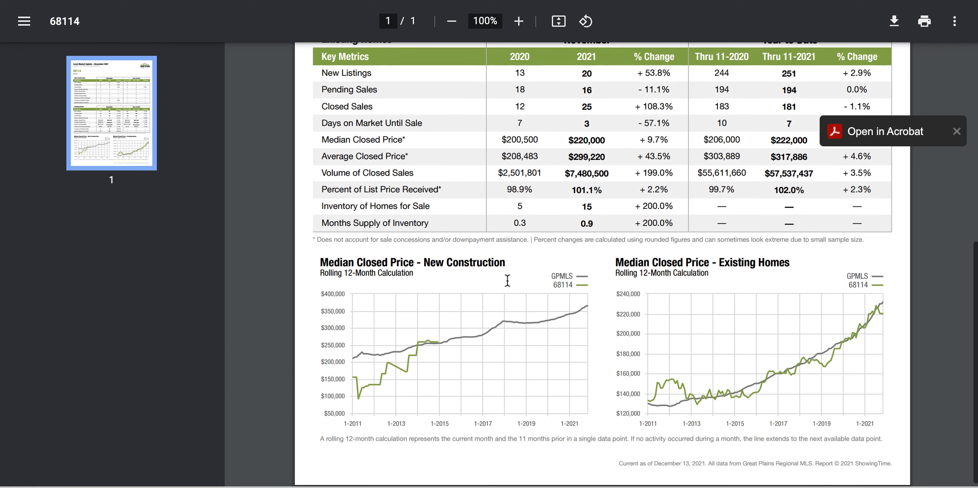
scroll(507, 281, up, 7)
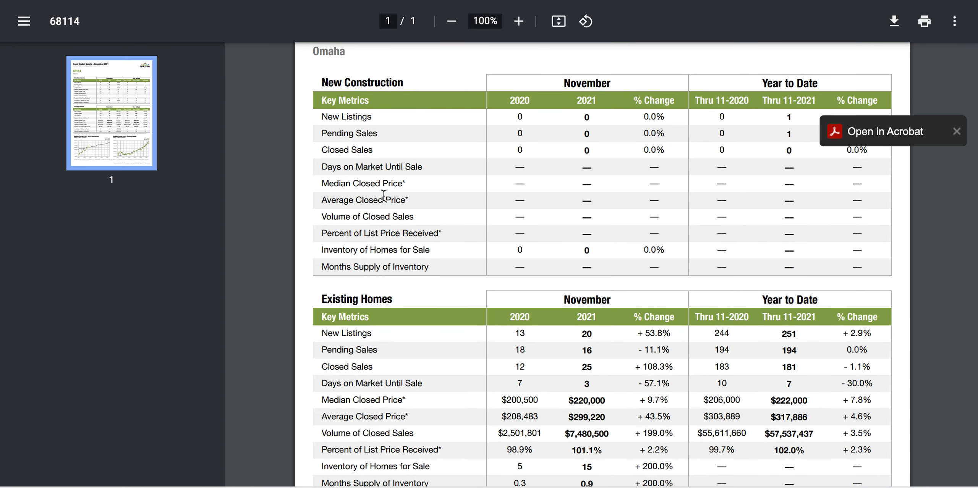
scroll(384, 196, up, 1)
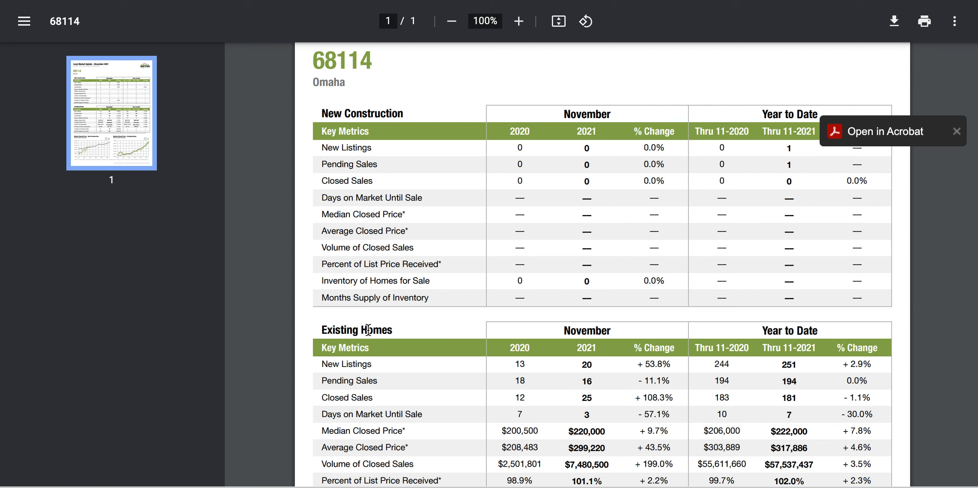
Step: Review the 68114 report's Existing Homes metrics and its Median Closed Price charts for New Construction and Existing Homes
scroll(382, 332, down, 4)
scroll(397, 336, up, 4)
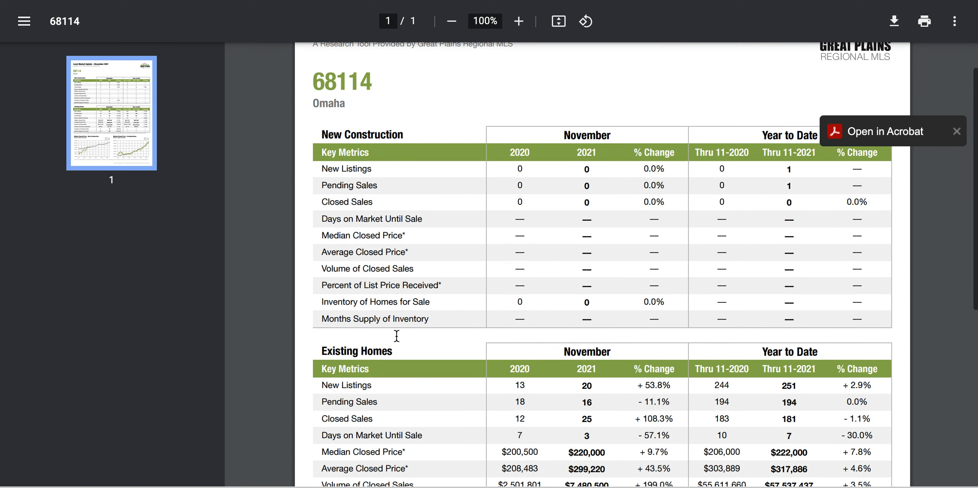
scroll(397, 336, up, 1)
scroll(558, 287, down, 6)
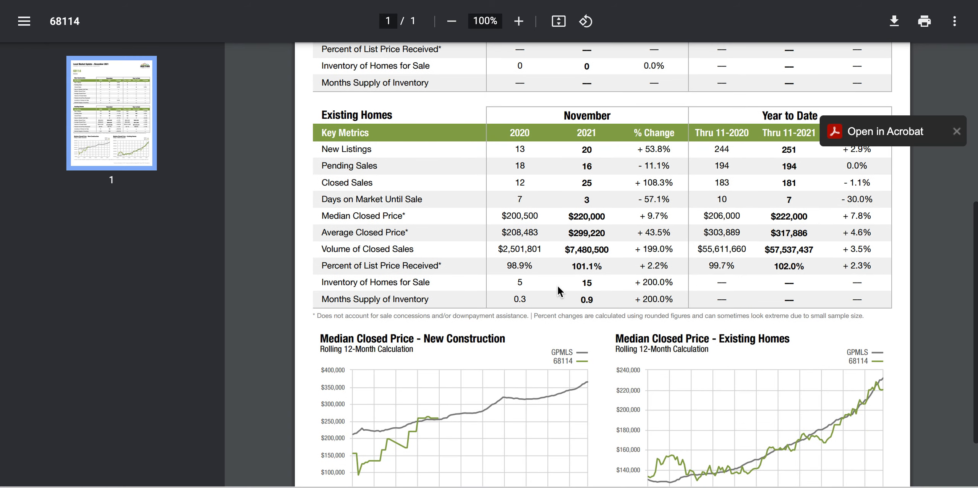
scroll(556, 277, up, 5)
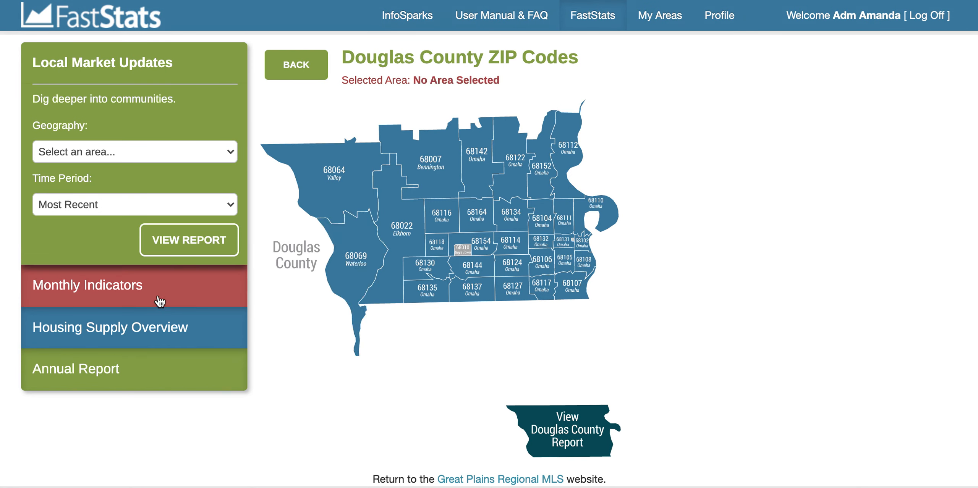
Step: Open the most recent Monthly Indicators report for the Omaha Area Region and review its summary and New Construction Overview
click(159, 302)
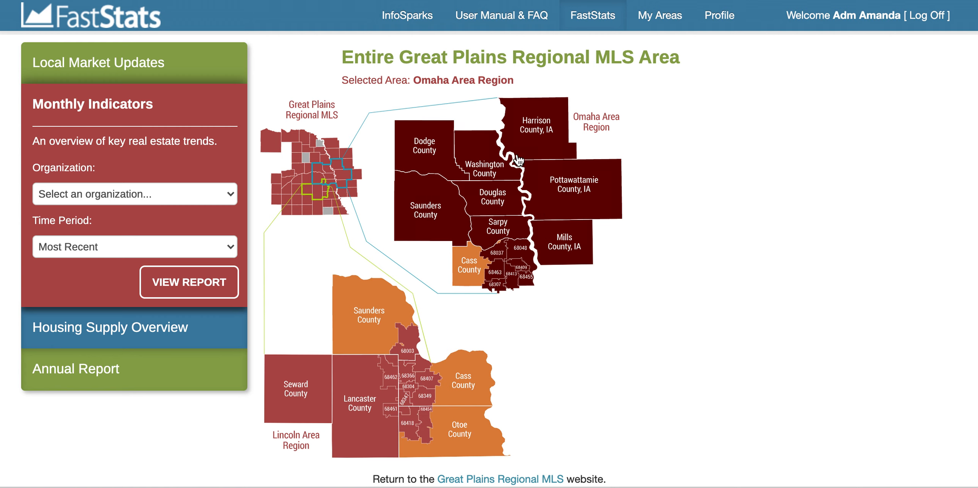
click(495, 220)
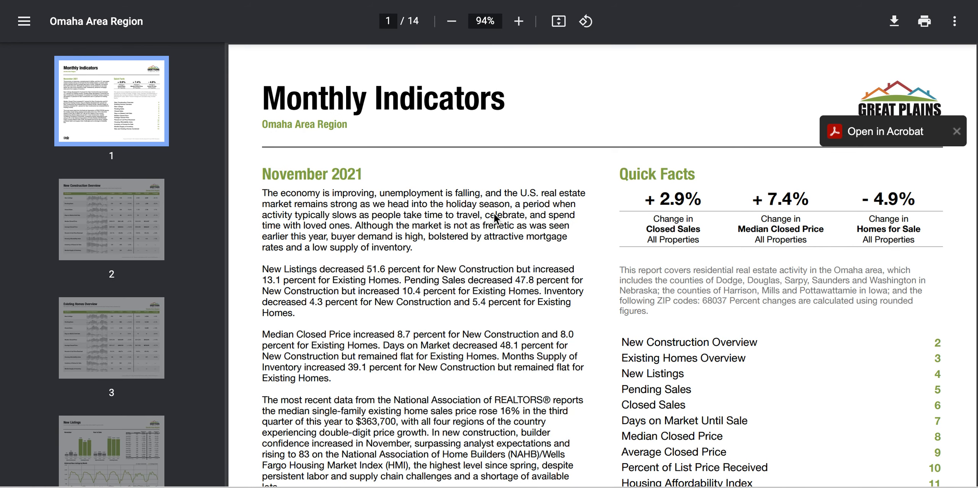
scroll(494, 214, down, 5)
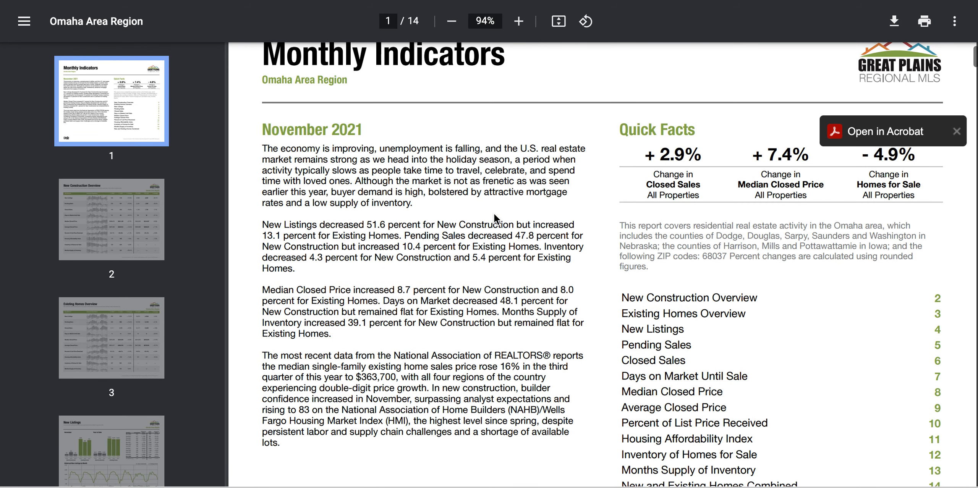
scroll(493, 213, down, 12)
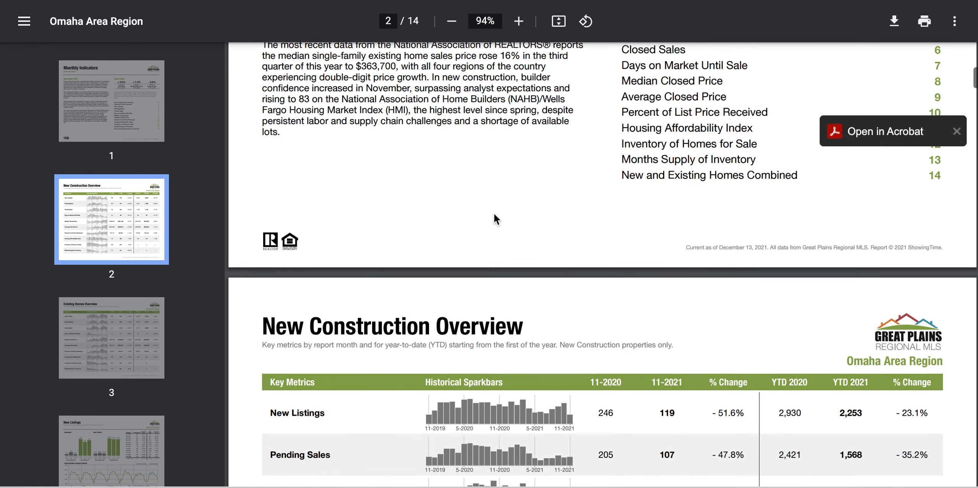
scroll(494, 213, up, 1)
scroll(494, 213, down, 14)
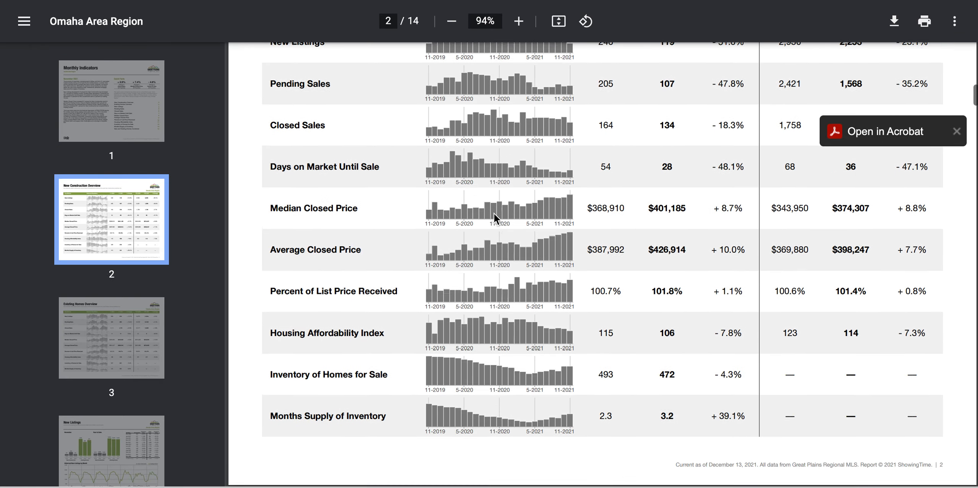
Step: Examine the report's Existing Homes Overview and its New Listings, Pending Sales, Closed Sales and Days on Market pages
scroll(494, 214, down, 15)
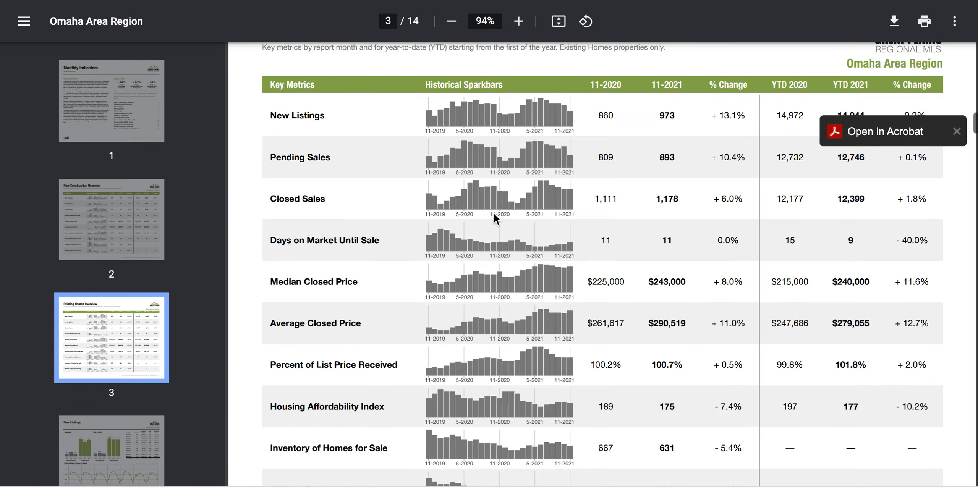
scroll(494, 214, down, 3)
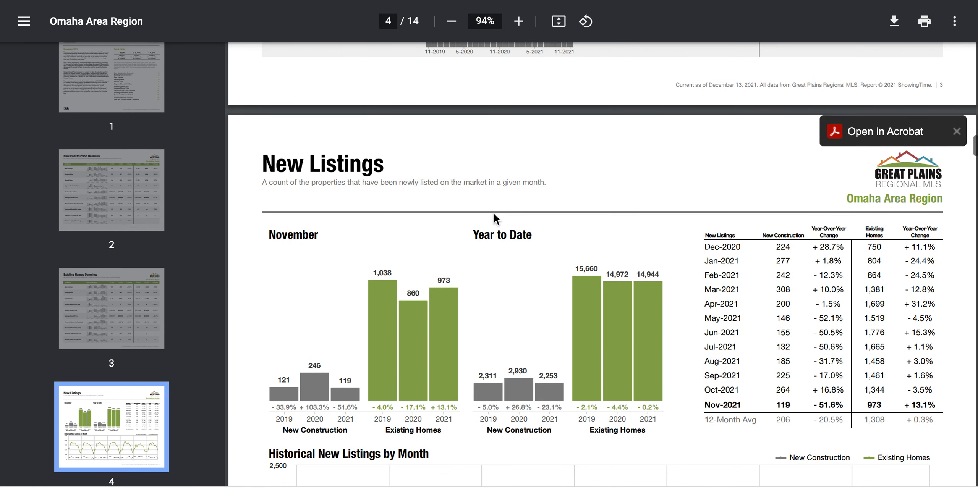
scroll(493, 213, down, 1)
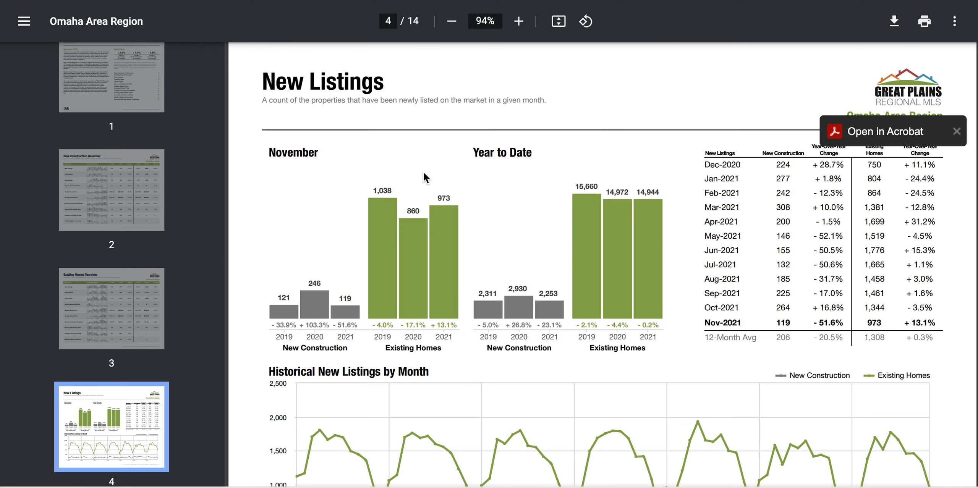
scroll(423, 173, down, 15)
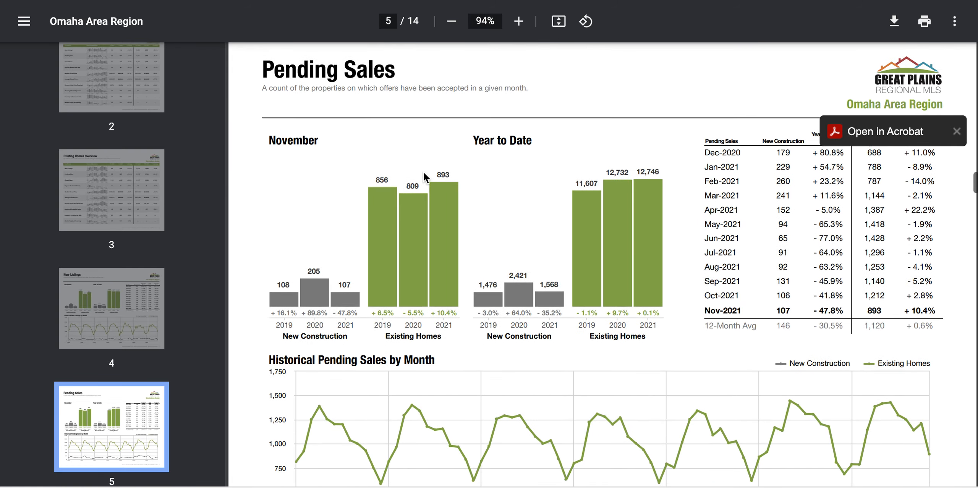
scroll(424, 176, down, 20)
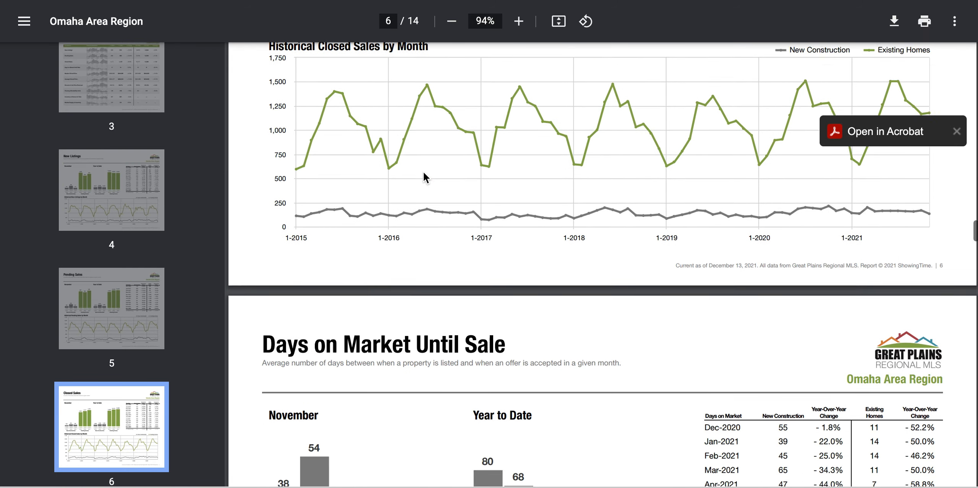
scroll(423, 171, down, 7)
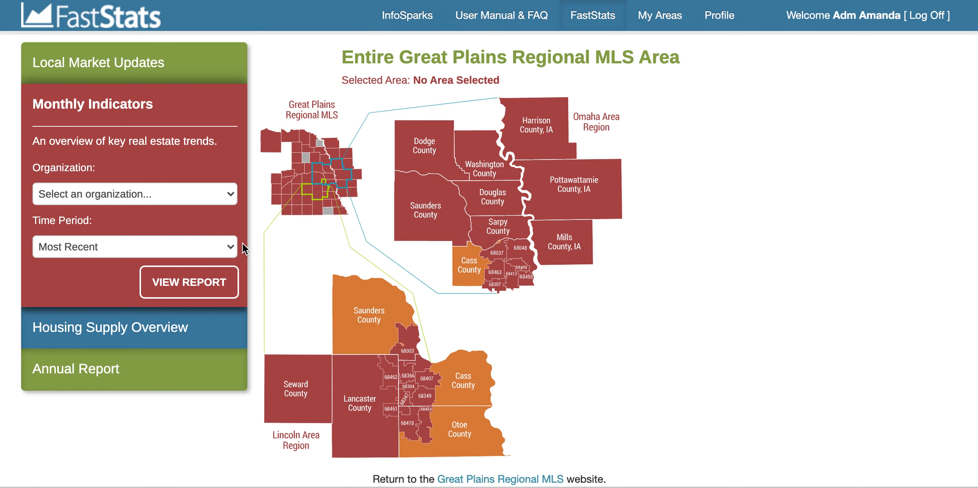
Step: Go back to the Local Market Updates view and return to InfoSparks
click(185, 80)
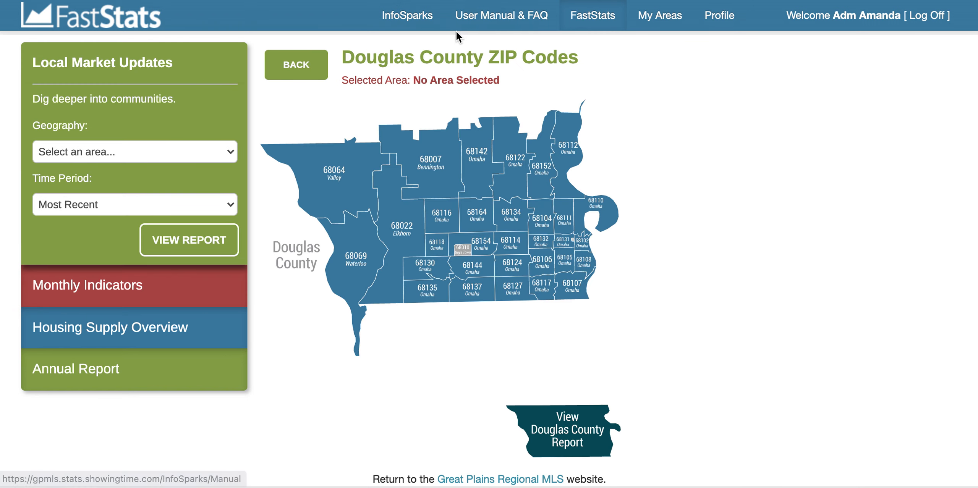
click(404, 21)
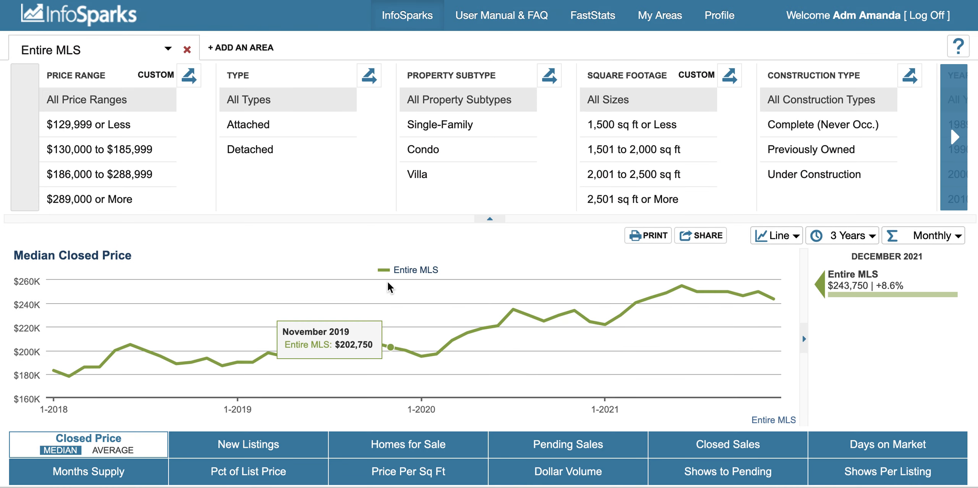